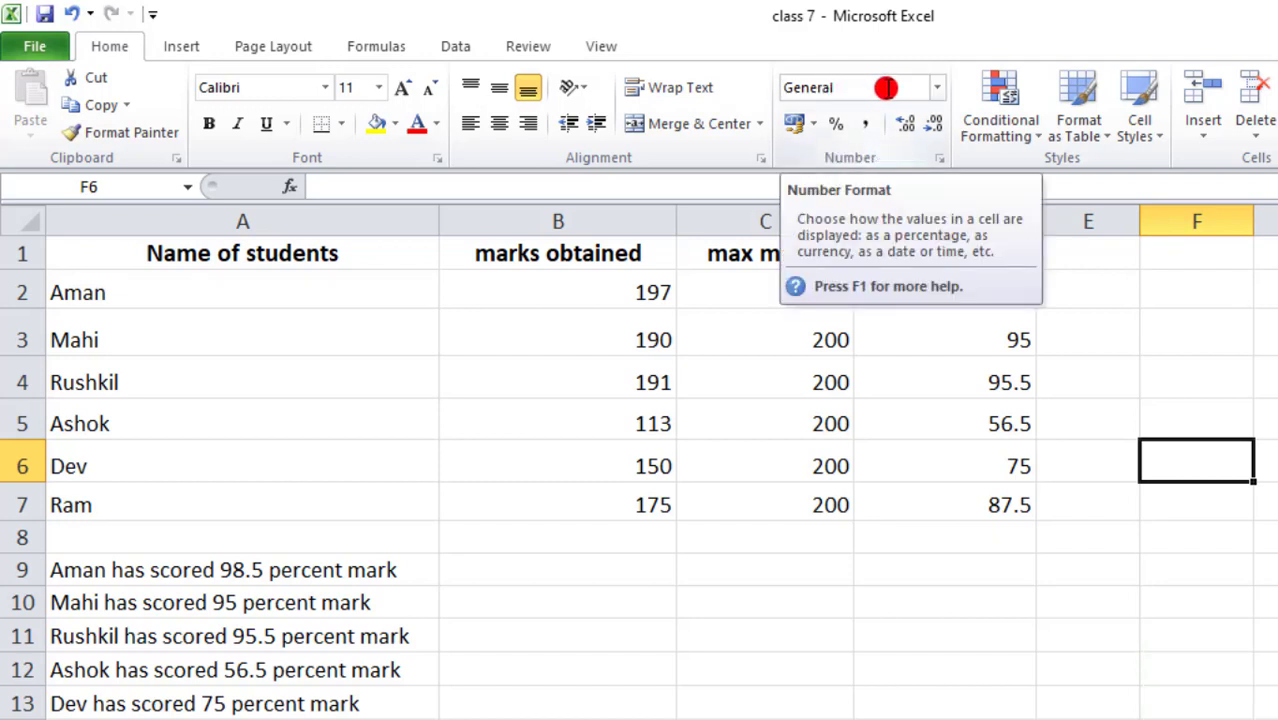
- Look through the number format list and check the percentage formula in D2
left_click(940, 89)
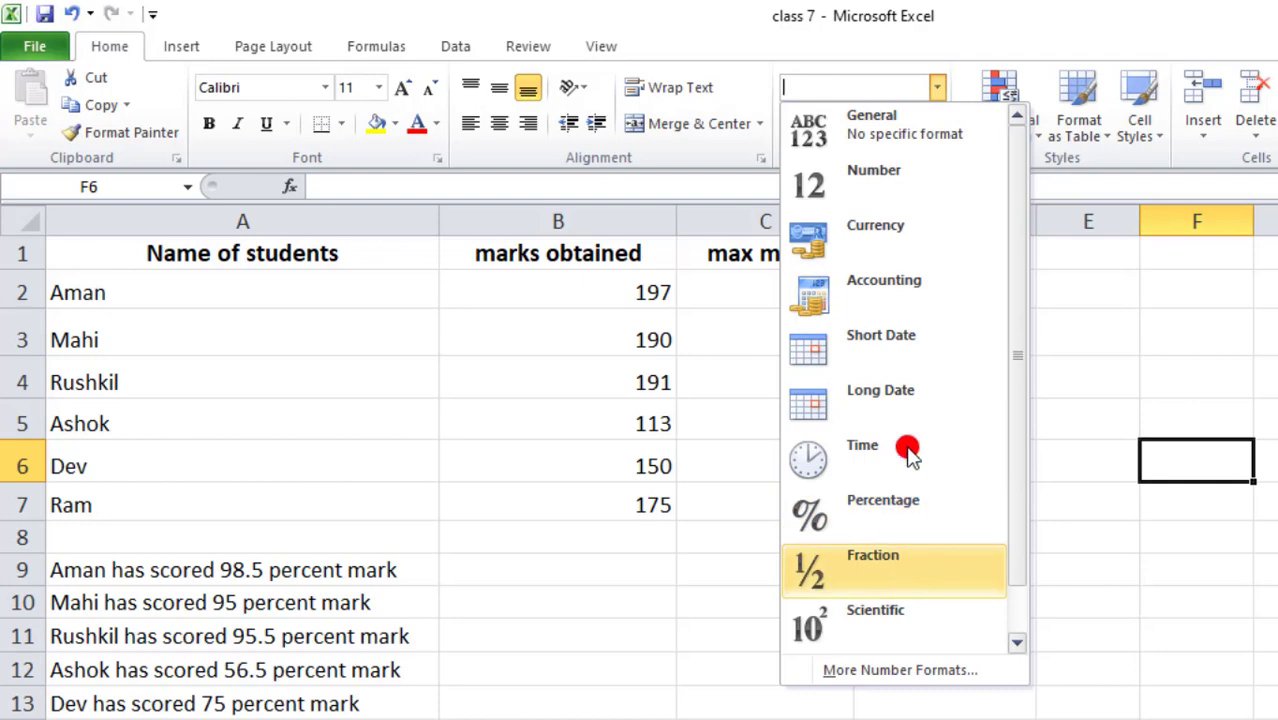
left_click(1101, 346)
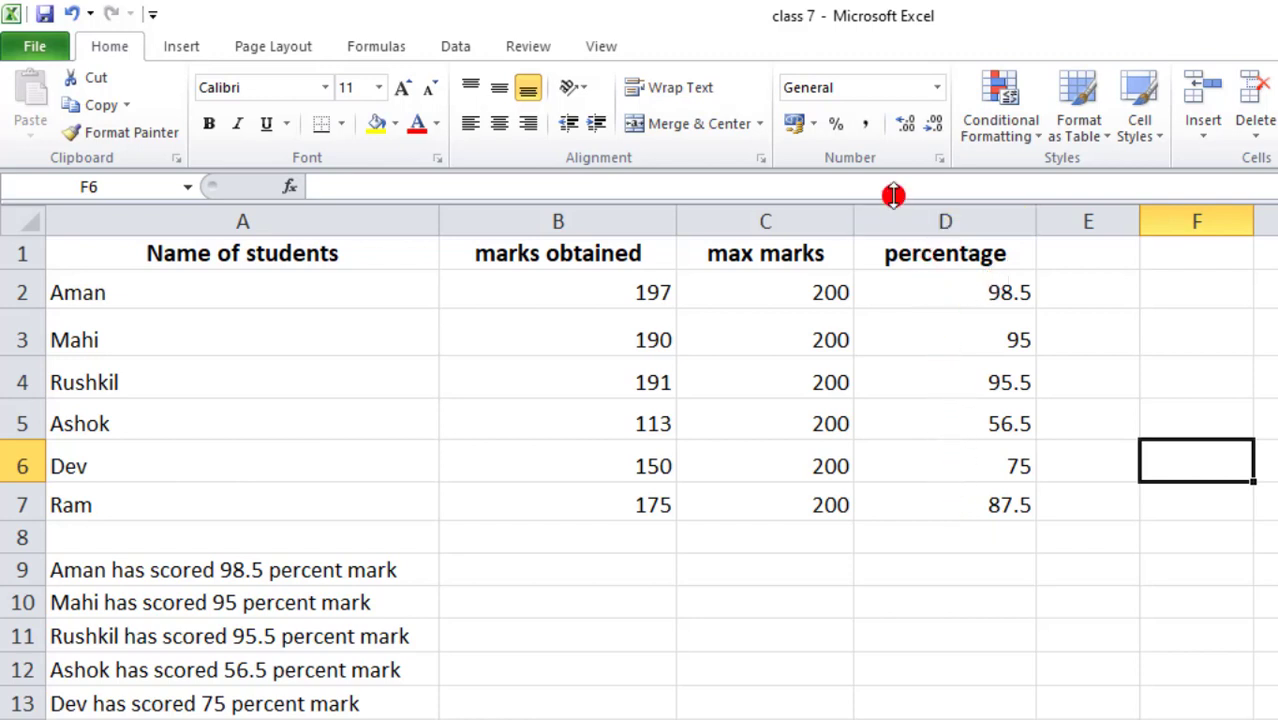
left_click(932, 287)
- Apply the Number format to the marks in B2:B7
left_click_drag(632, 292, 640, 505)
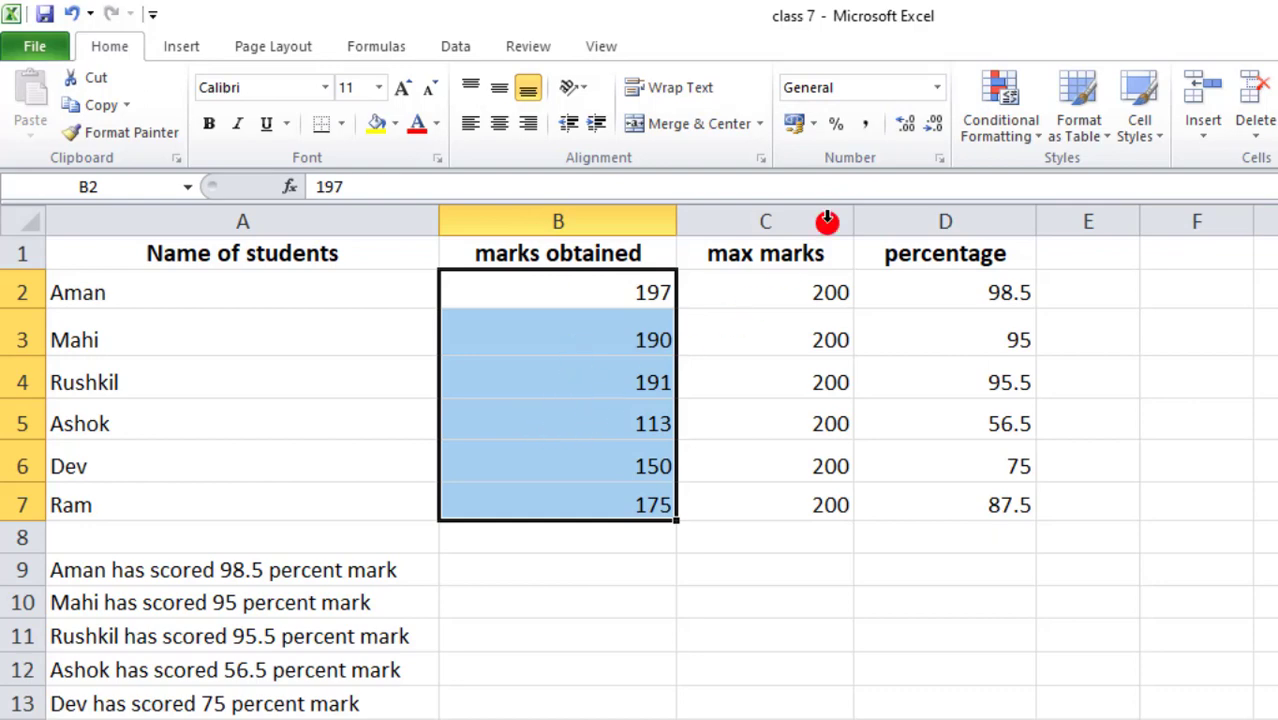
left_click(940, 89)
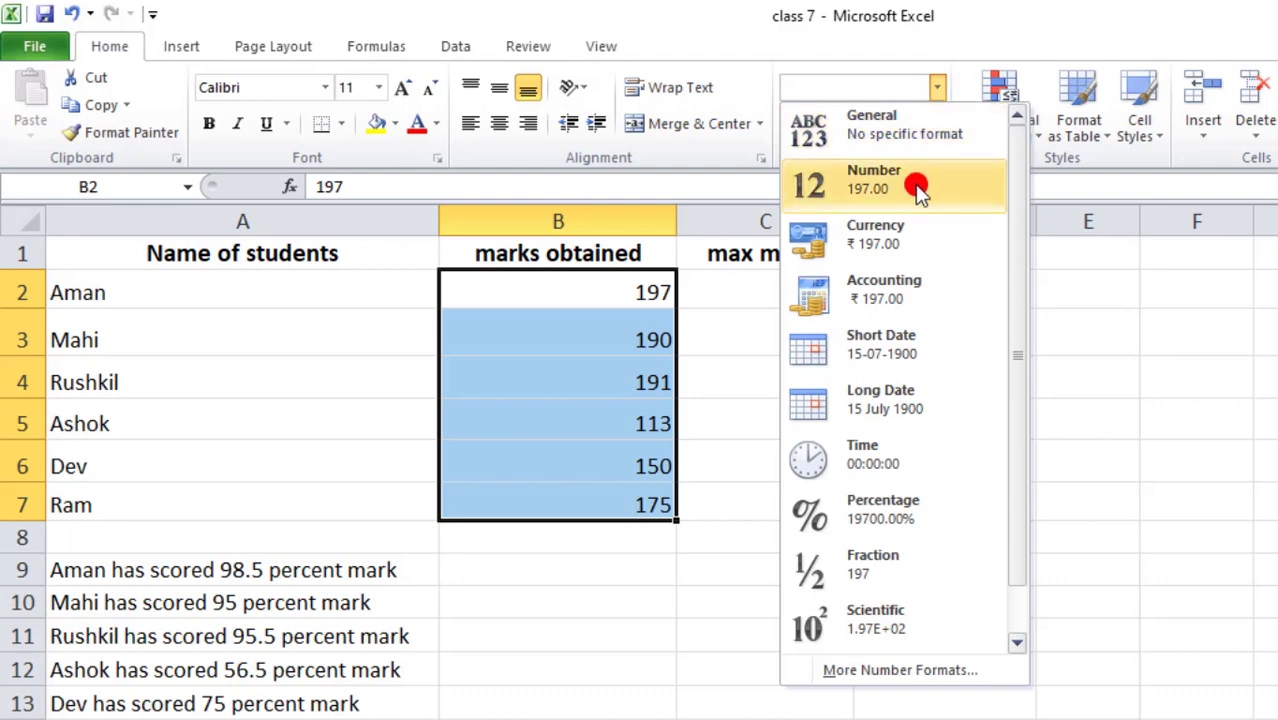
left_click(885, 194)
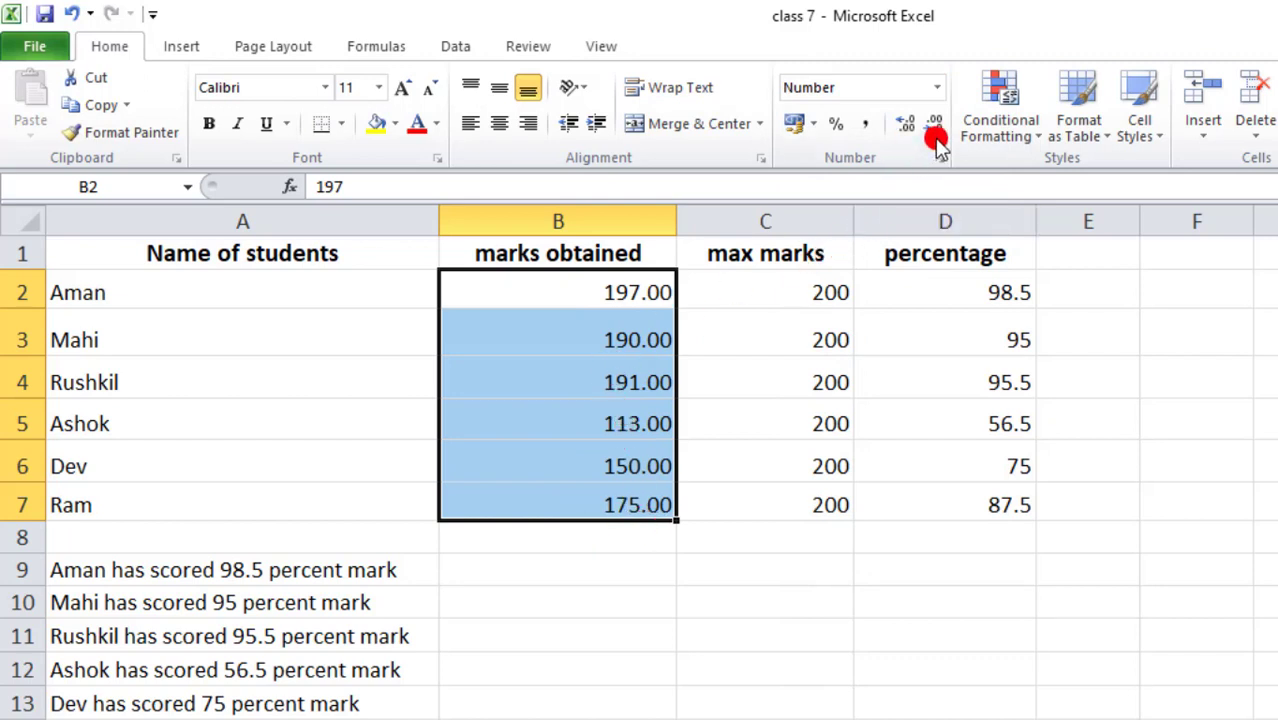
- Adjust the decimal places on the marks until they show two decimals, like 197.00
left_click(908, 130)
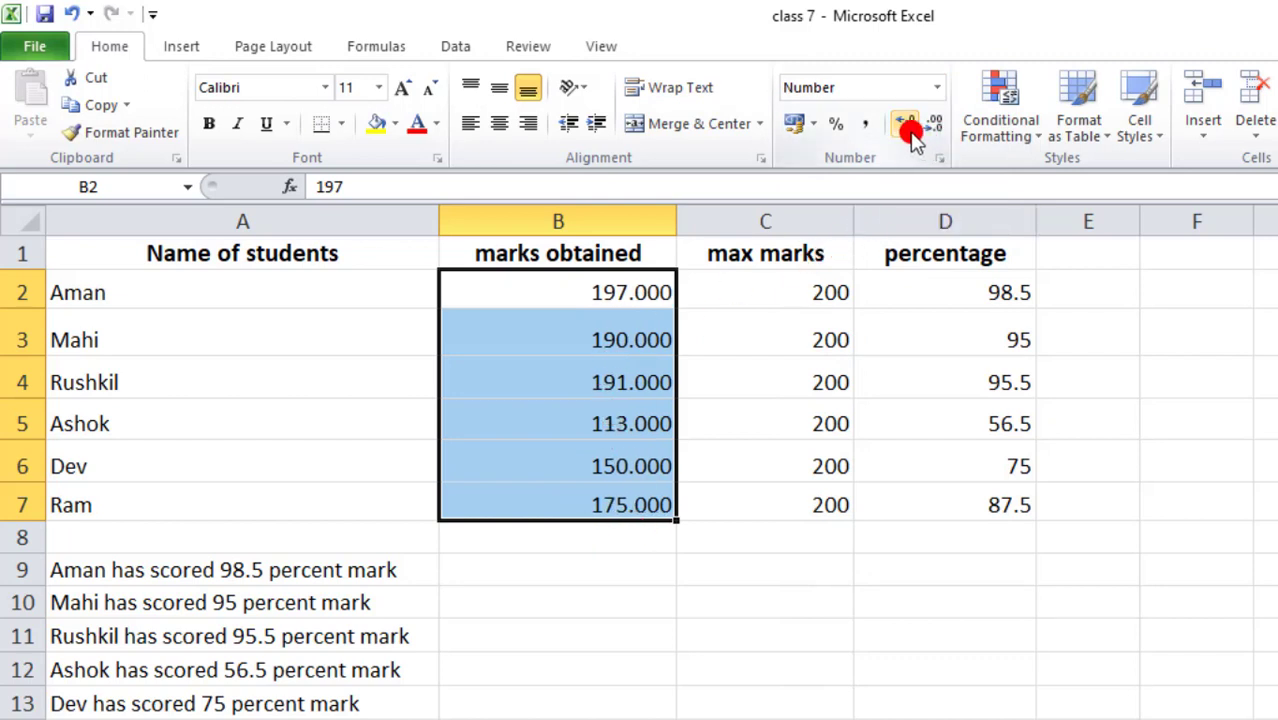
left_click(908, 130)
left_click(910, 130)
left_click(935, 132)
left_click(935, 132)
left_click(935, 132)
left_click(935, 132)
left_click(935, 132)
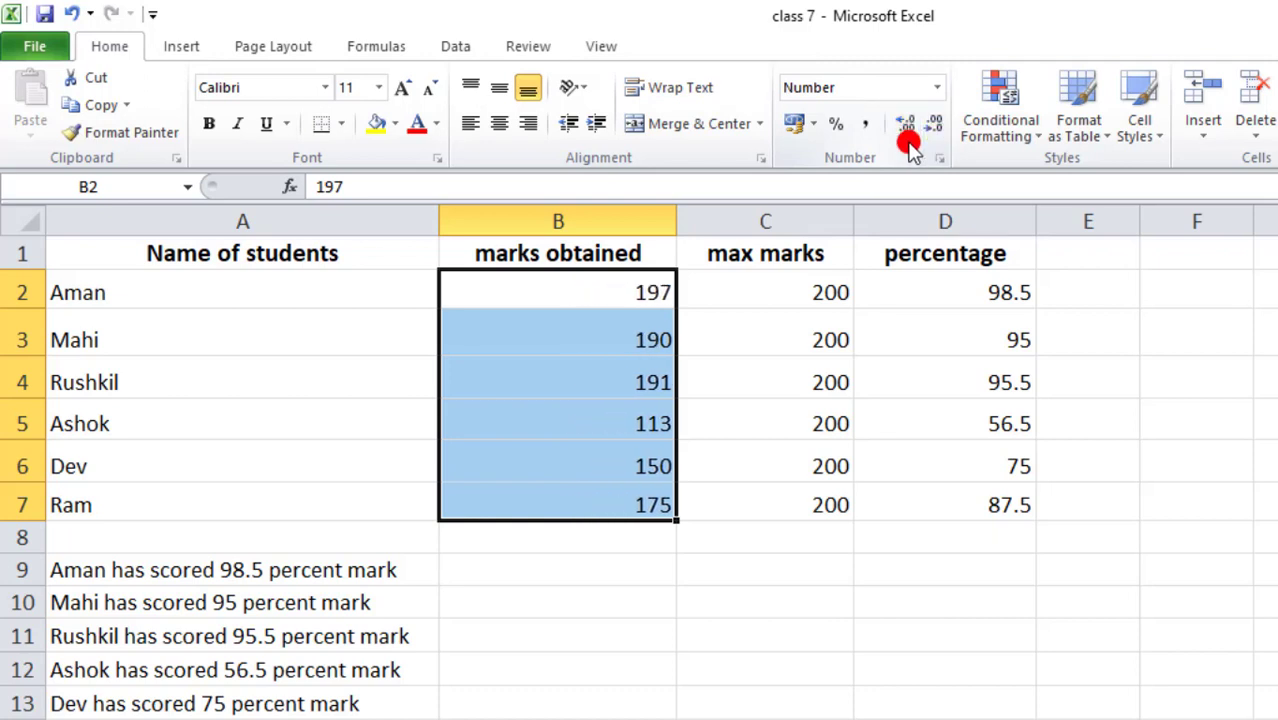
left_click(907, 138)
left_click(907, 138)
left_click(907, 138)
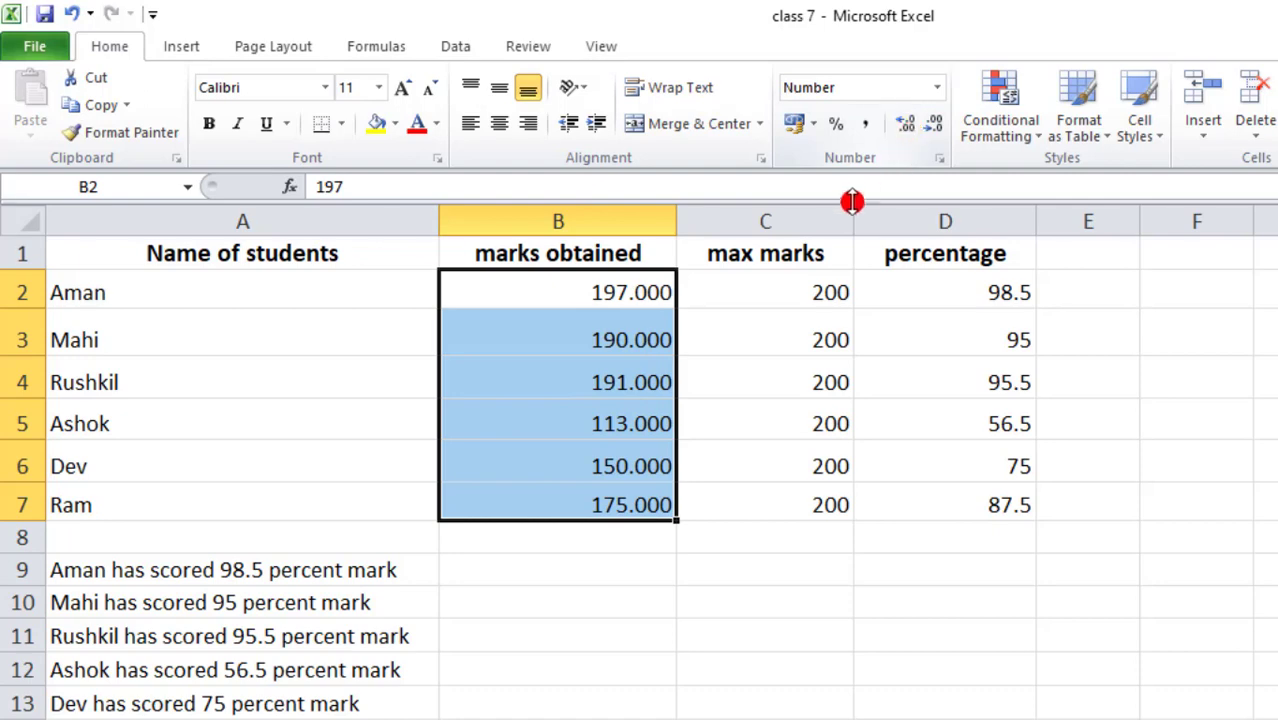
left_click(932, 126)
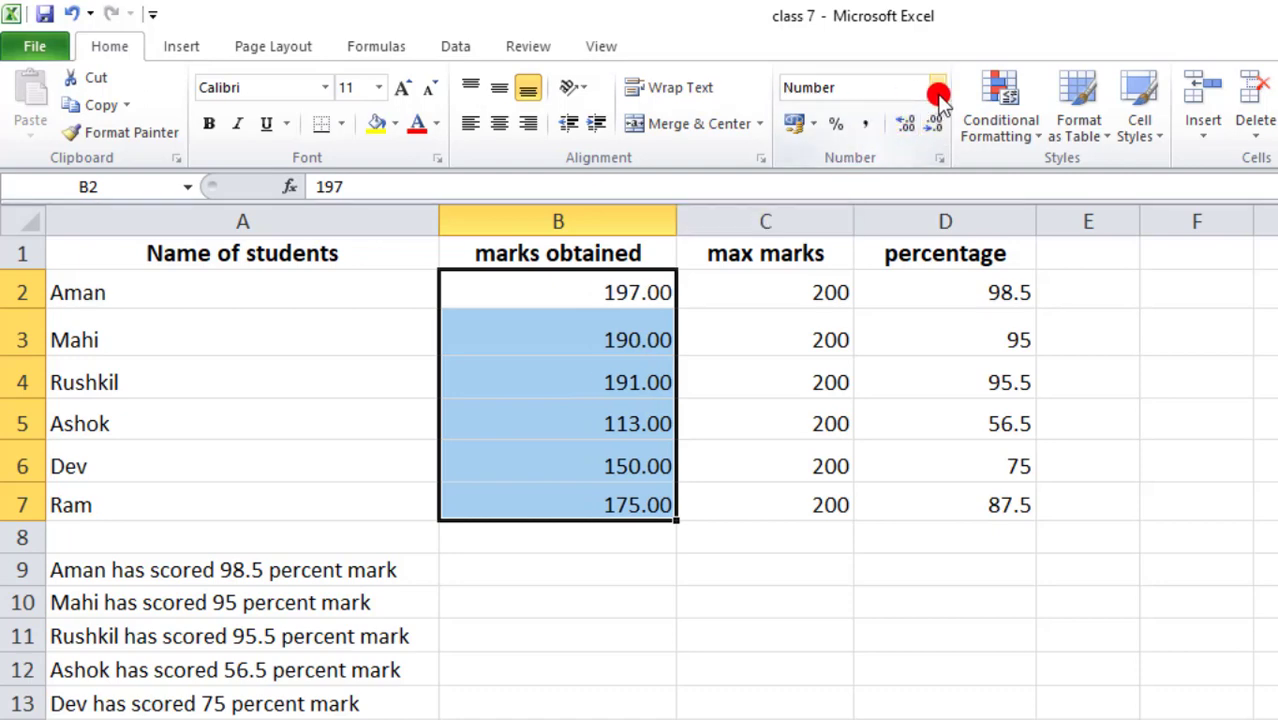
left_click(937, 90)
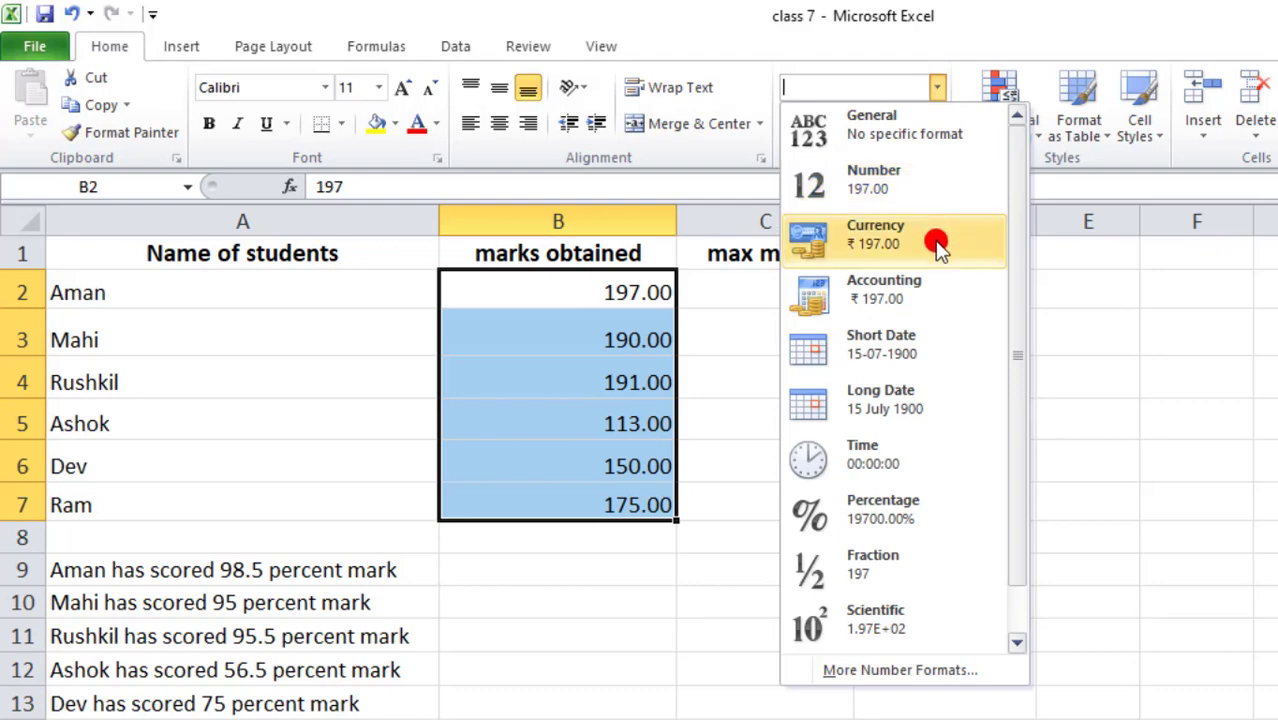
- Format the marks as currency, then as US-dollar accounting amounts like $ 197.00
left_click(960, 262)
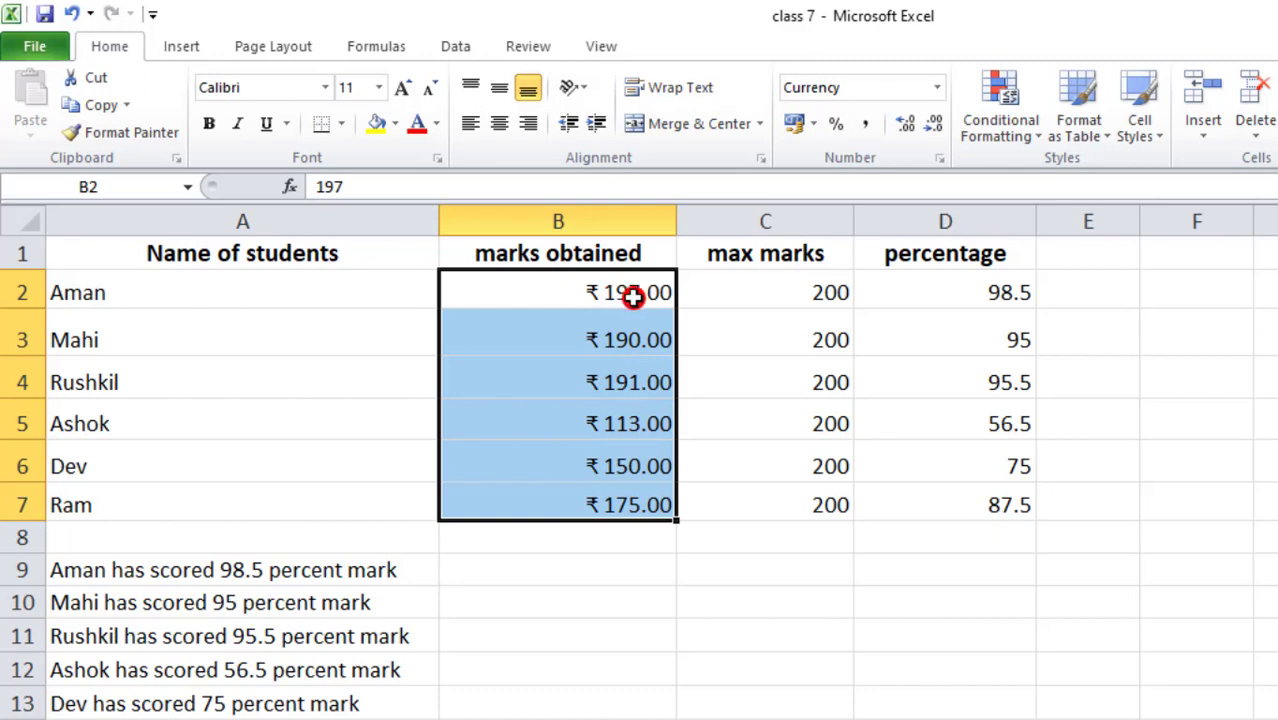
left_click(816, 128)
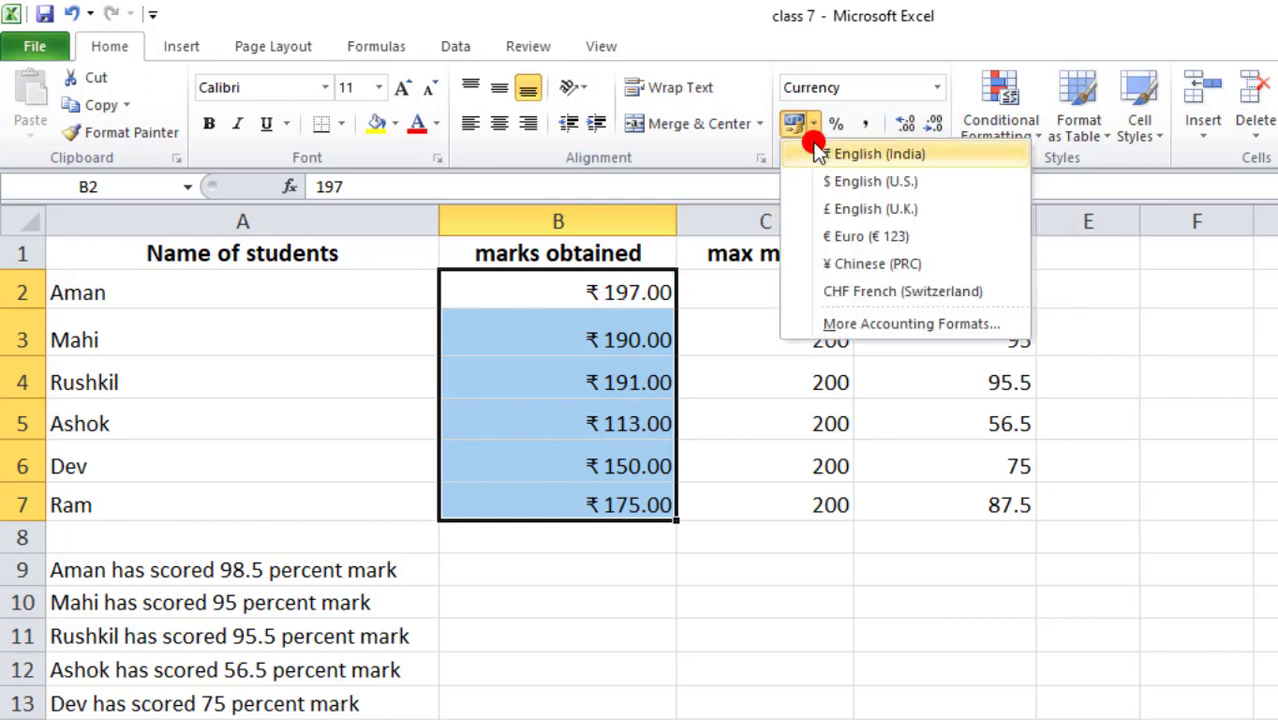
left_click(860, 185)
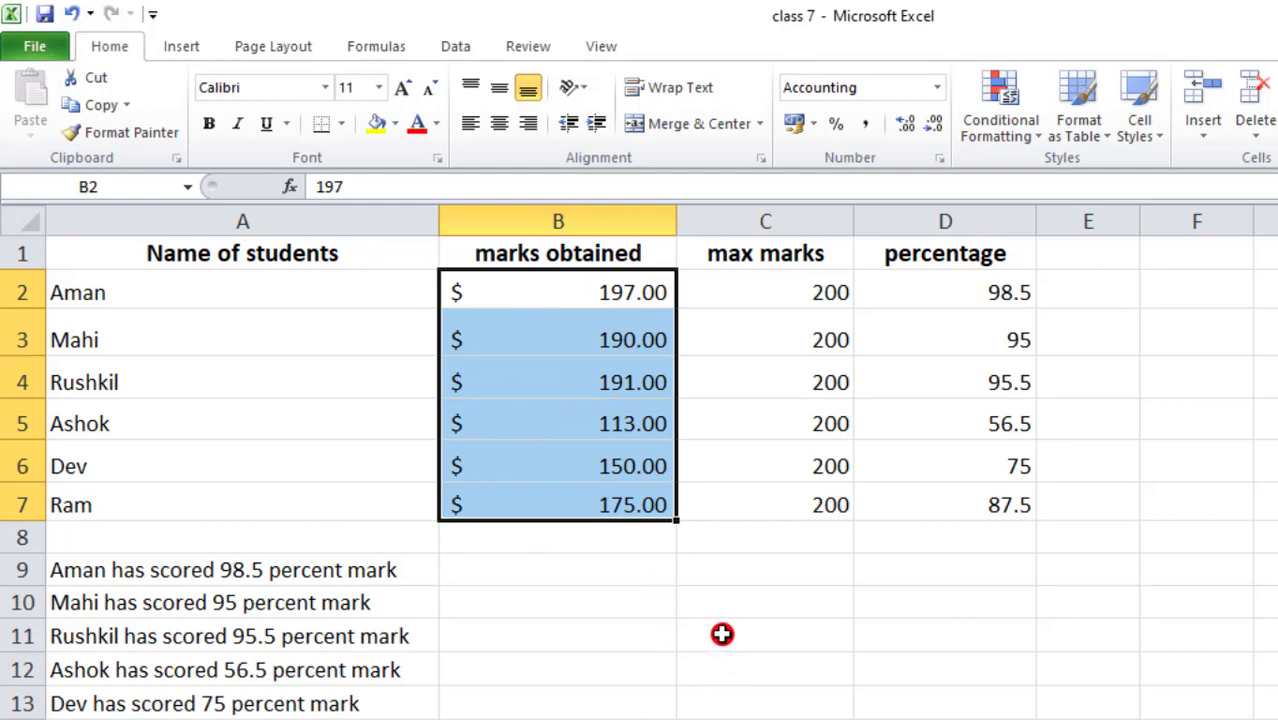
left_click(936, 87)
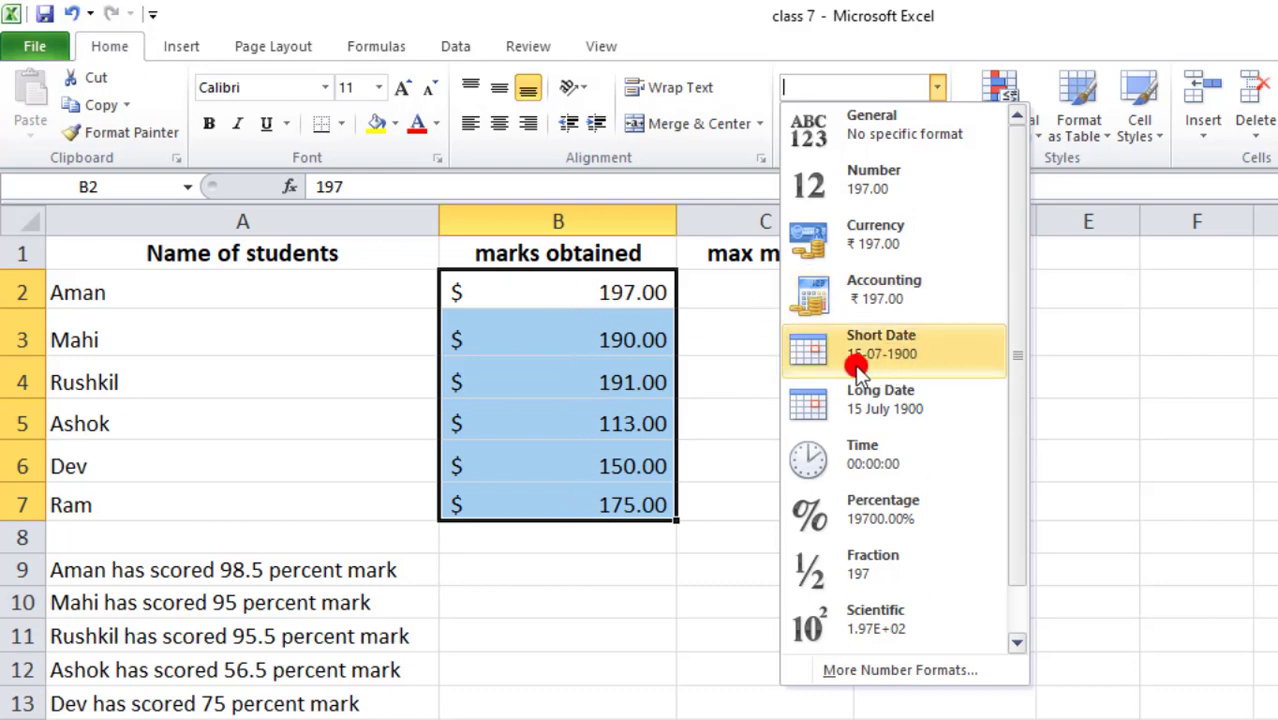
- Try the Short Date and Long Date formats on the marks, then undo with Ctrl+Z
left_click(932, 346)
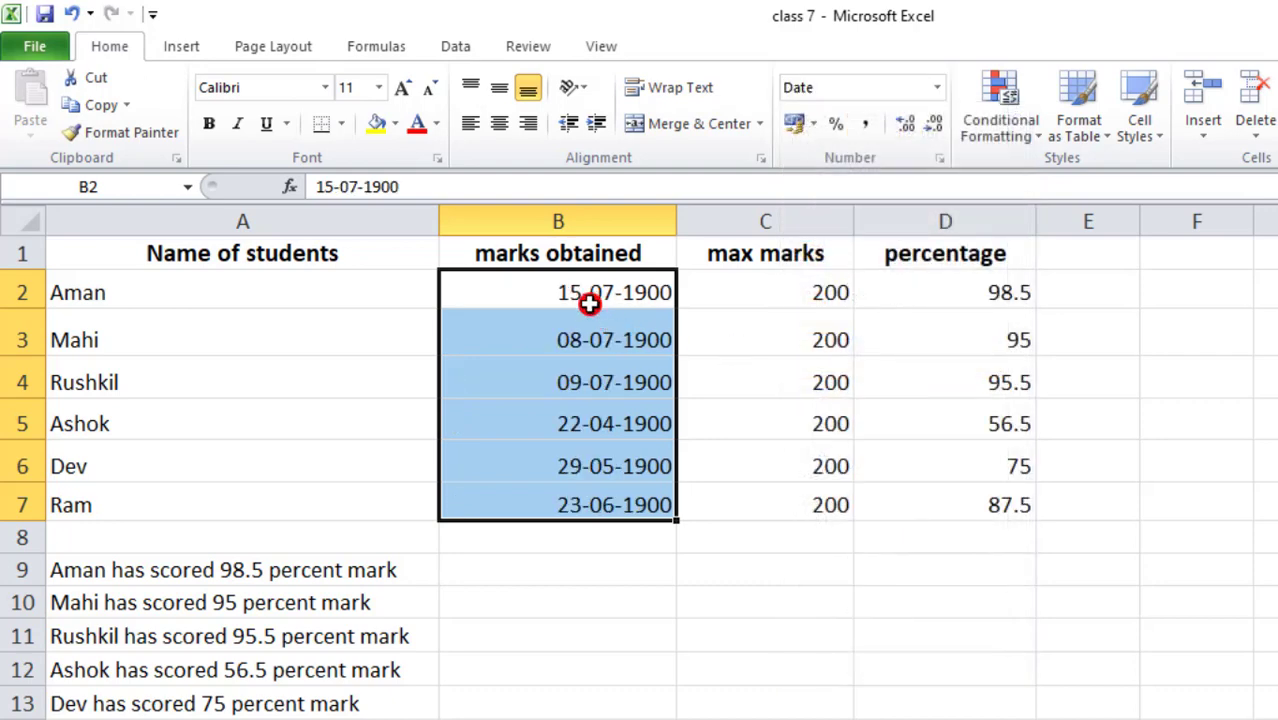
left_click(937, 87)
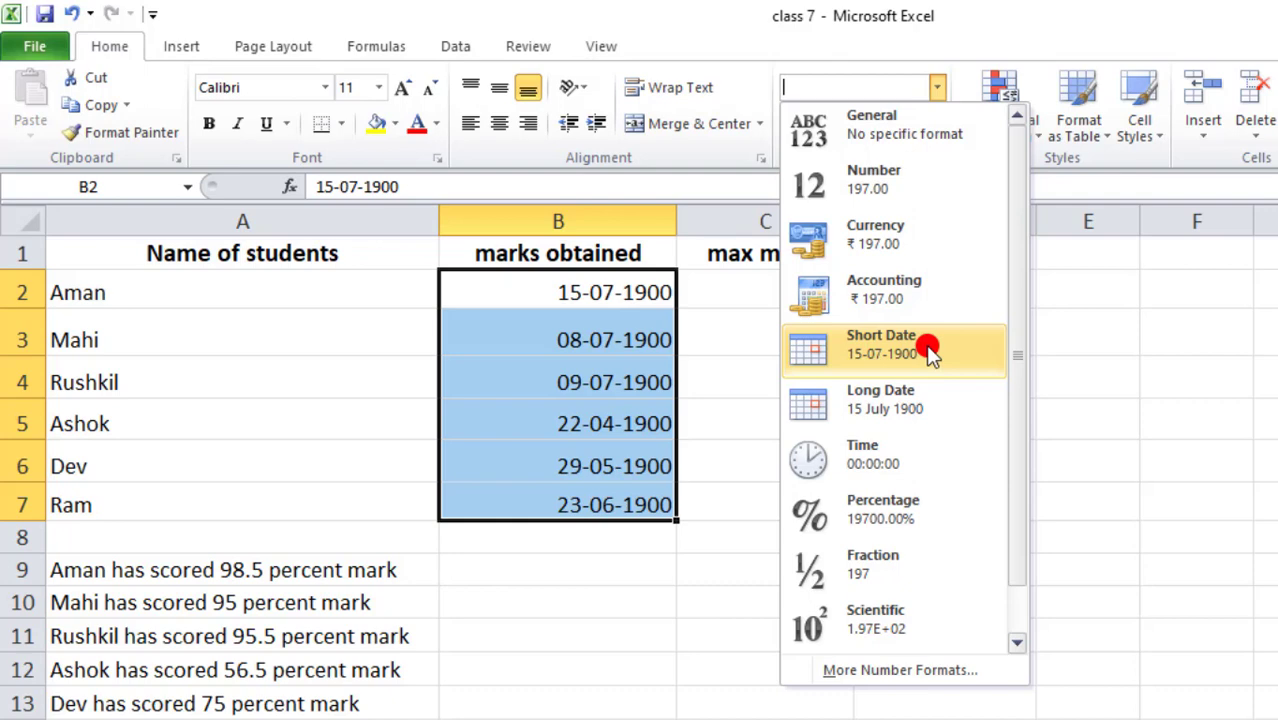
left_click(927, 408)
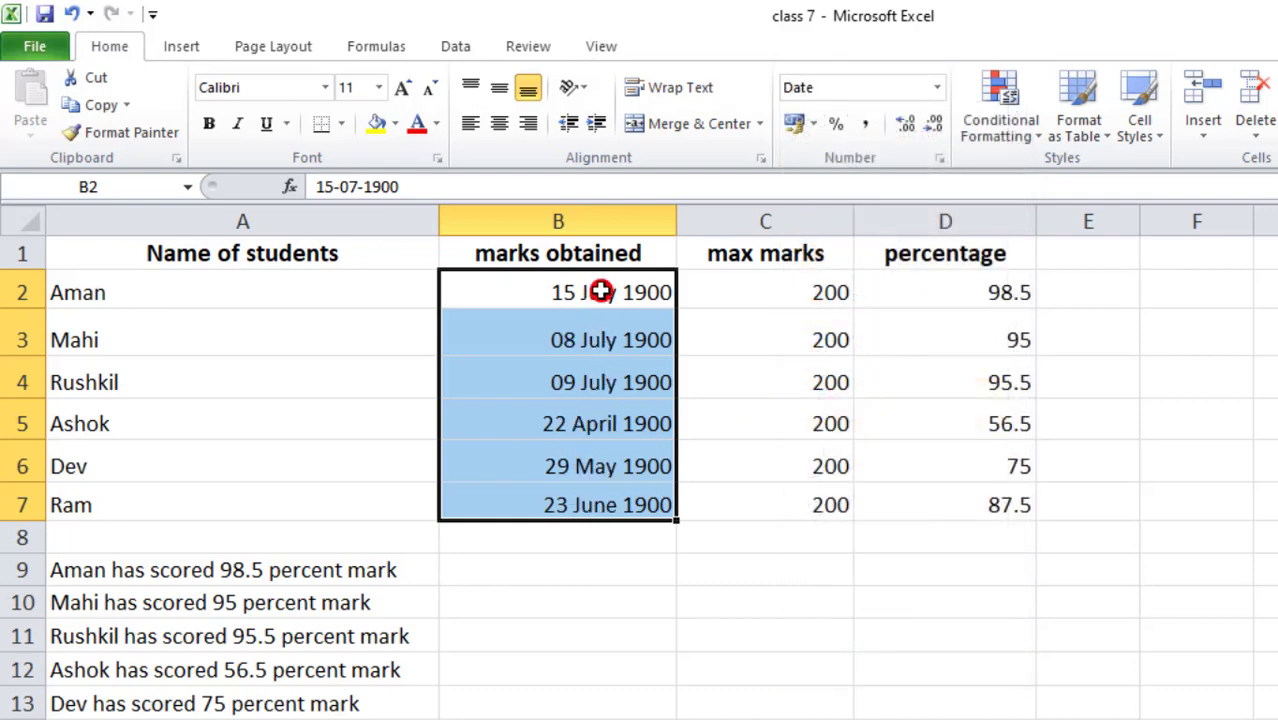
key("ctrl+z")
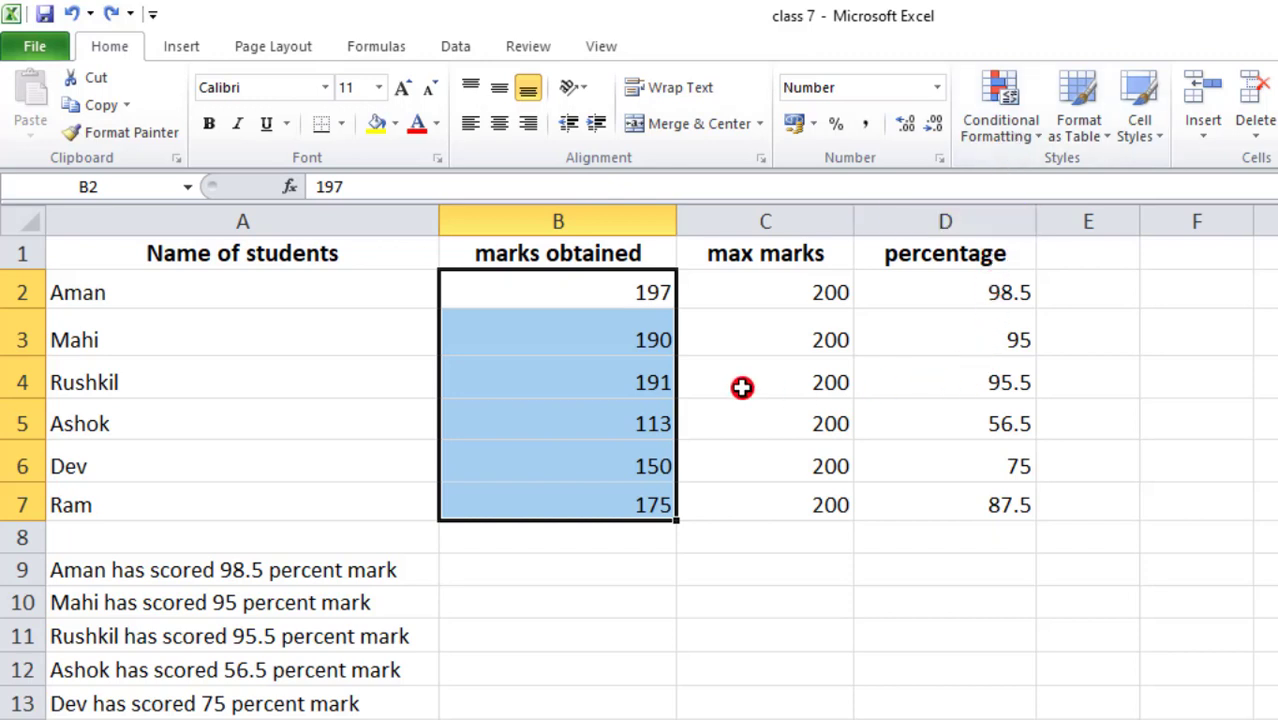
- Insert four blank rows above the table, then select the percentages D6:D11
left_click(33, 255)
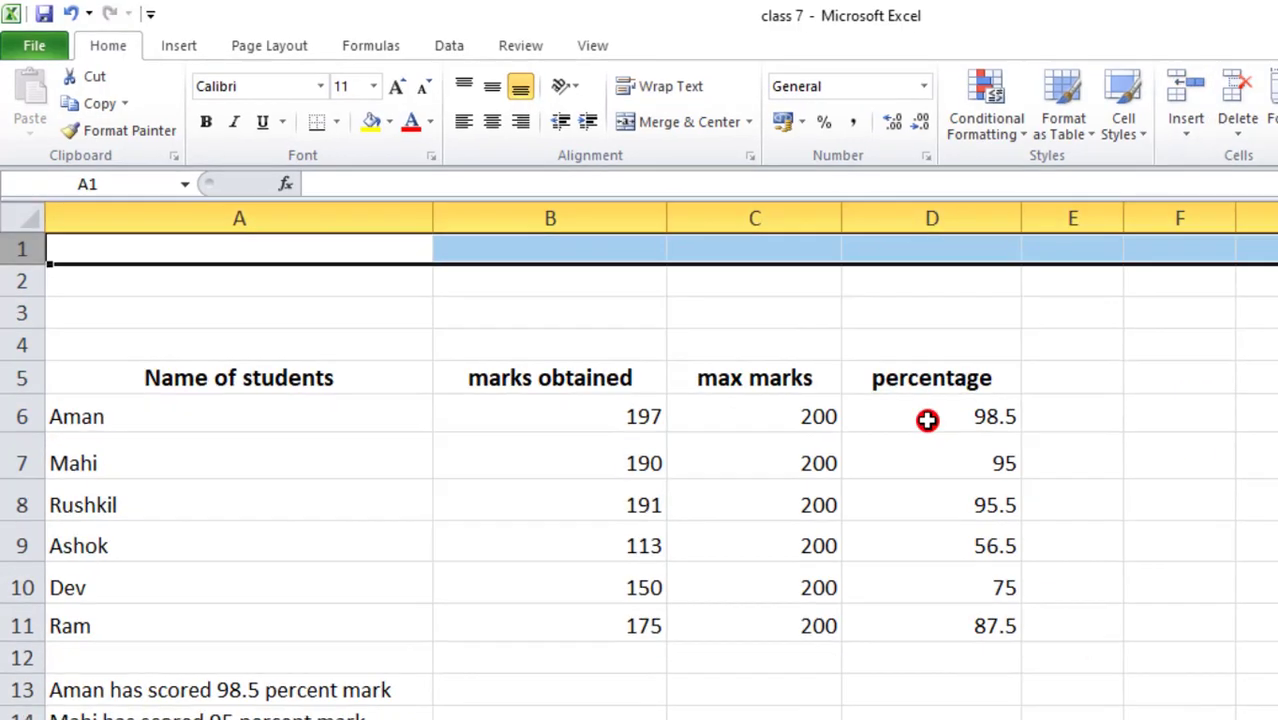
left_click(941, 422)
left_click_drag(857, 386, 857, 575)
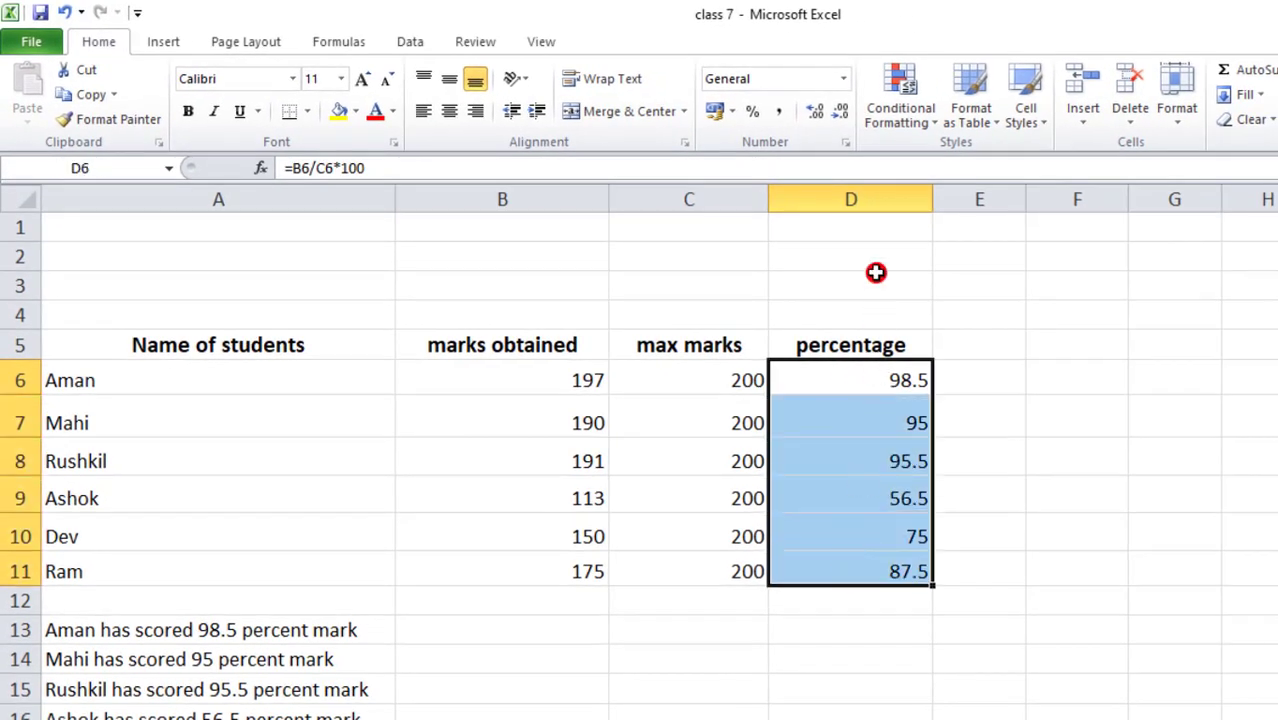
- Browse the Conditional Formatting options, then reselect the percentages D6:D11
left_click(895, 110)
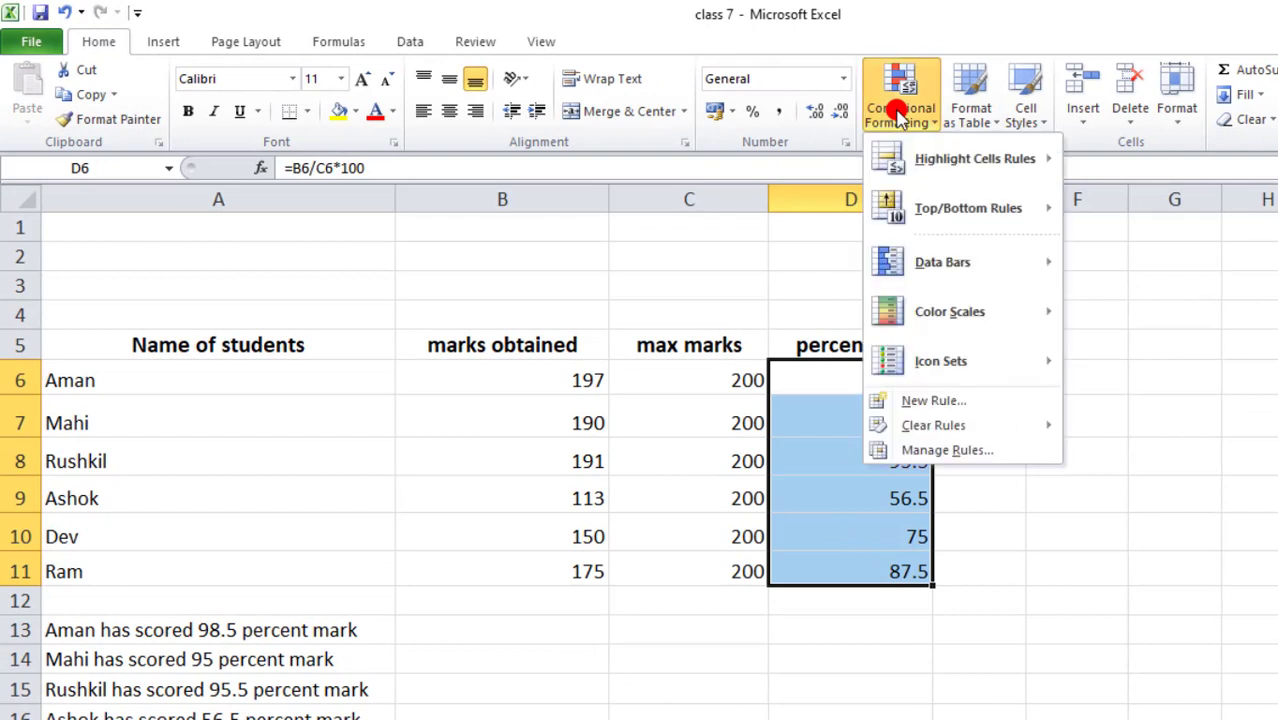
mouse_move(985, 172)
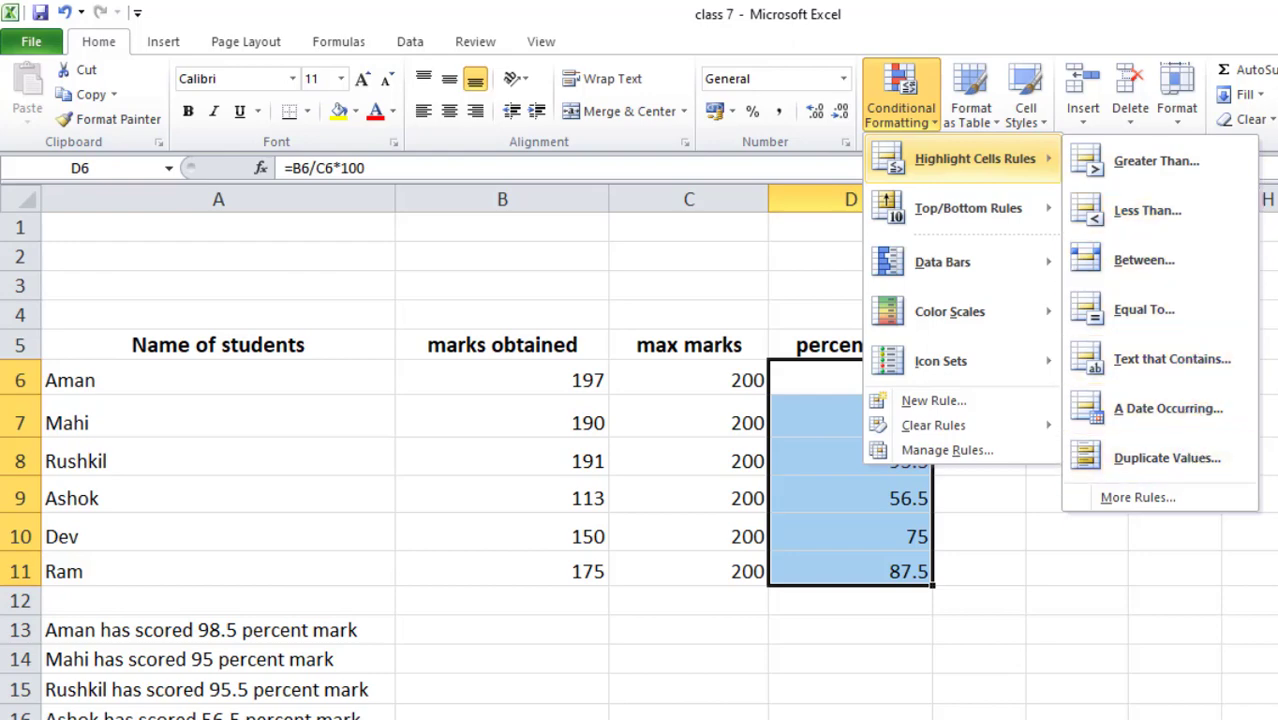
left_click(998, 485)
left_click(979, 466)
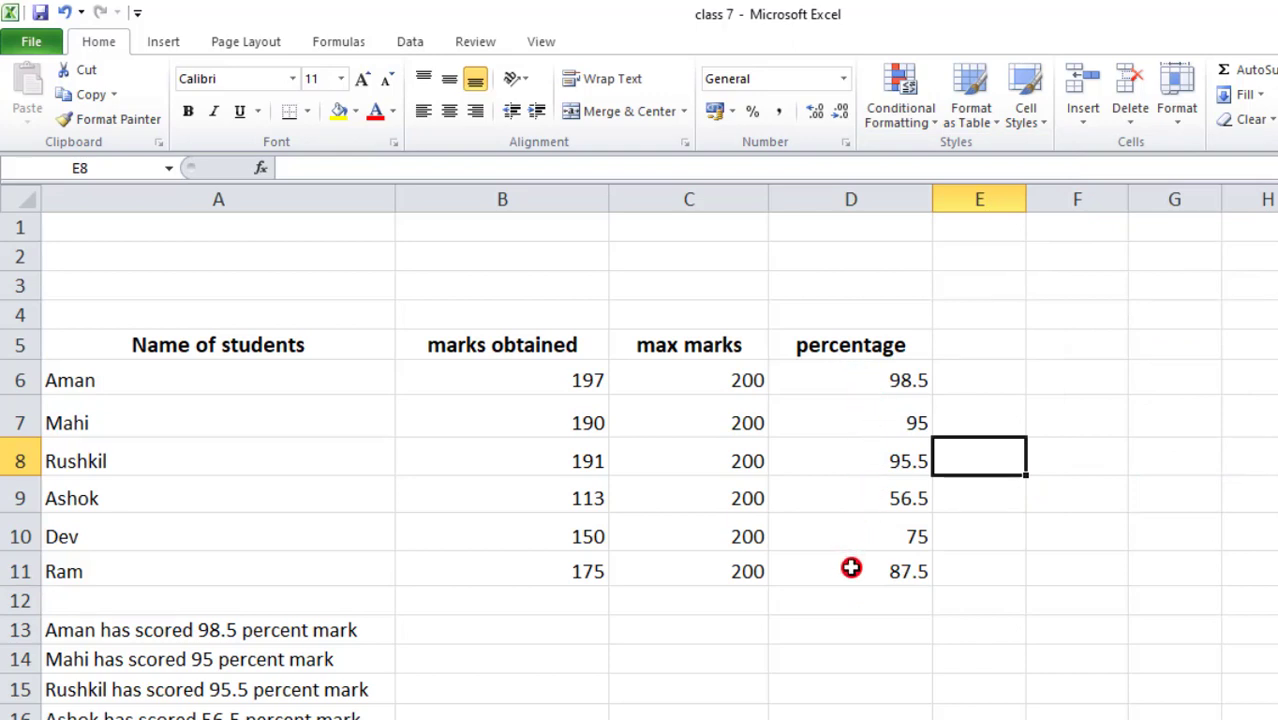
left_click_drag(817, 372, 802, 563)
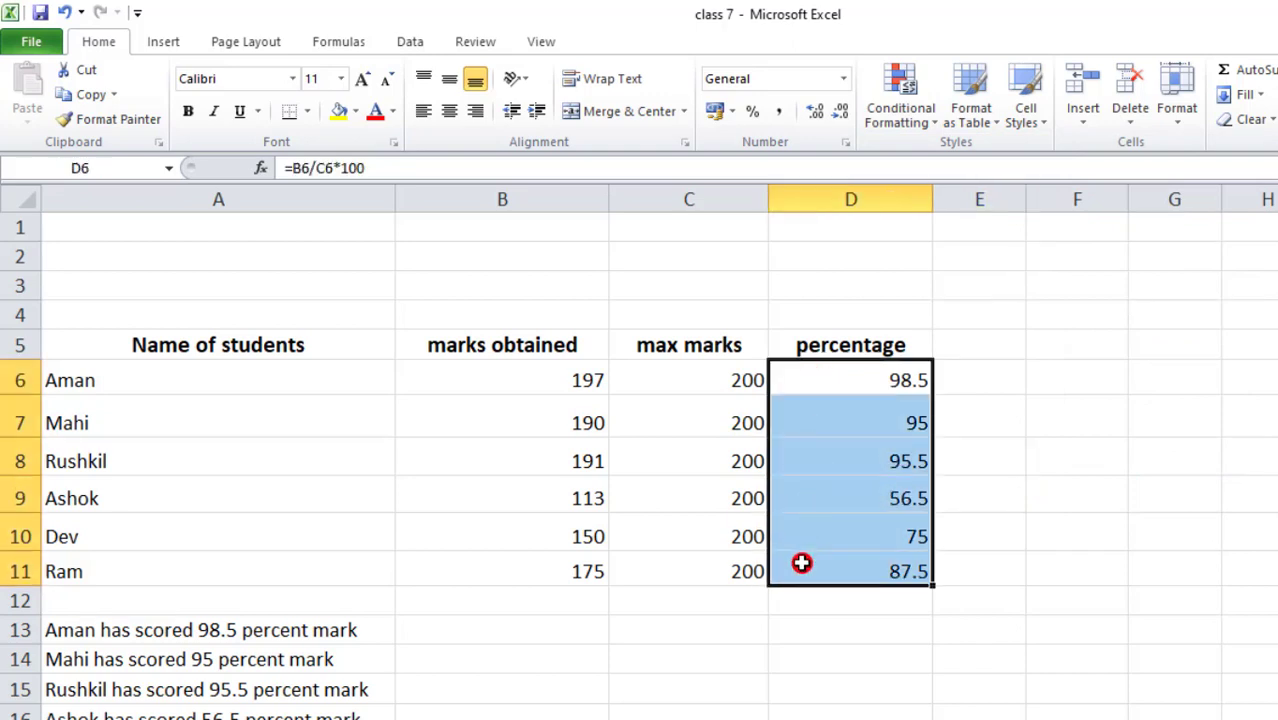
- Add a Greater Than 80 rule with Red Text to the percentages
left_click(903, 104)
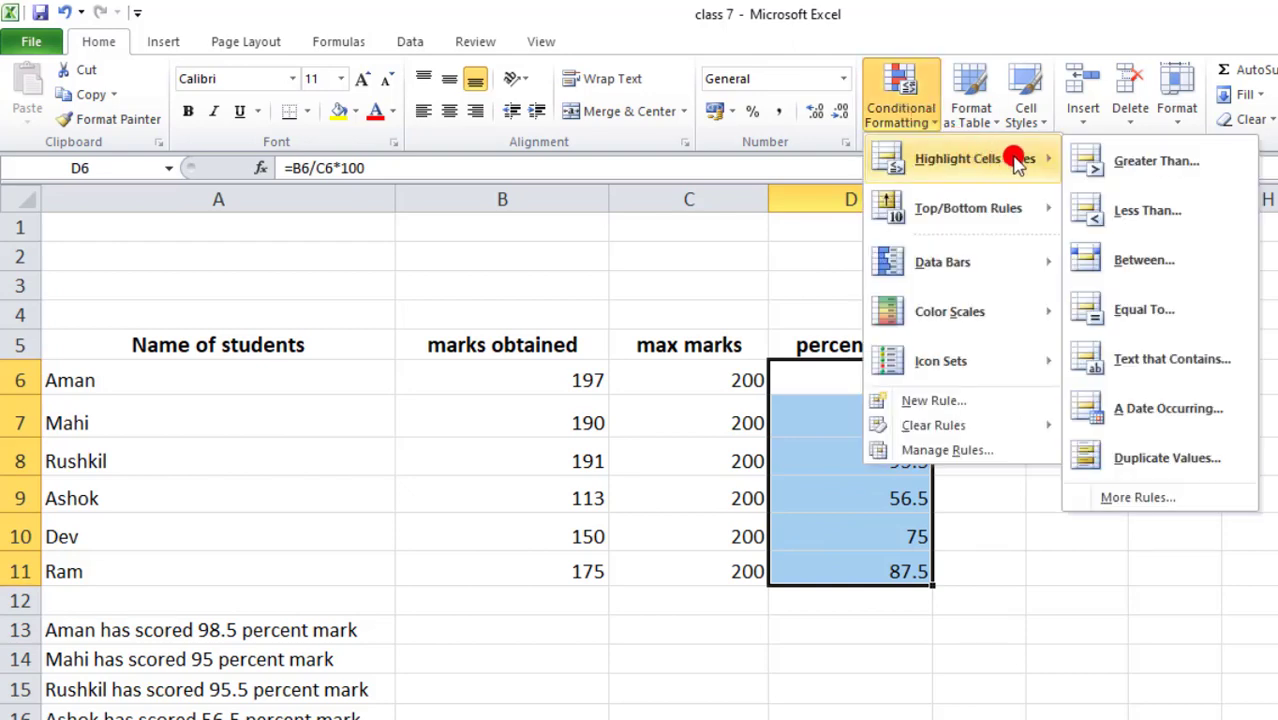
left_click(1226, 168)
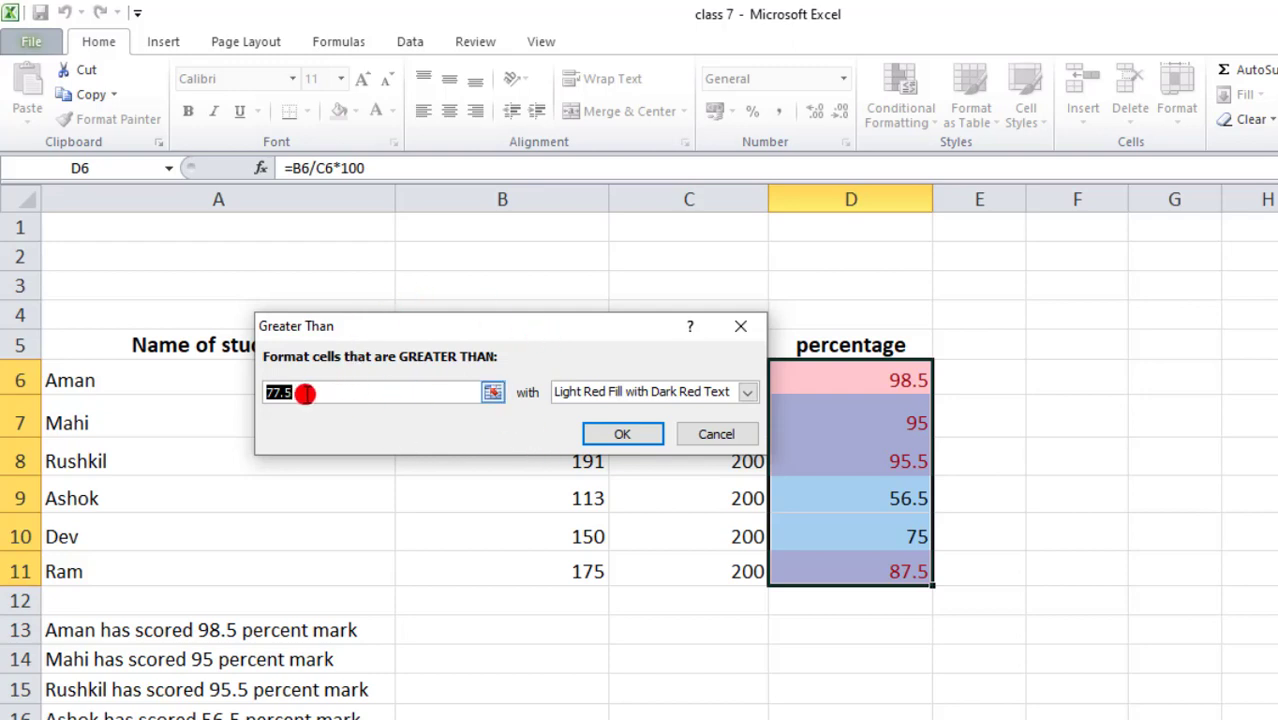
type("80")
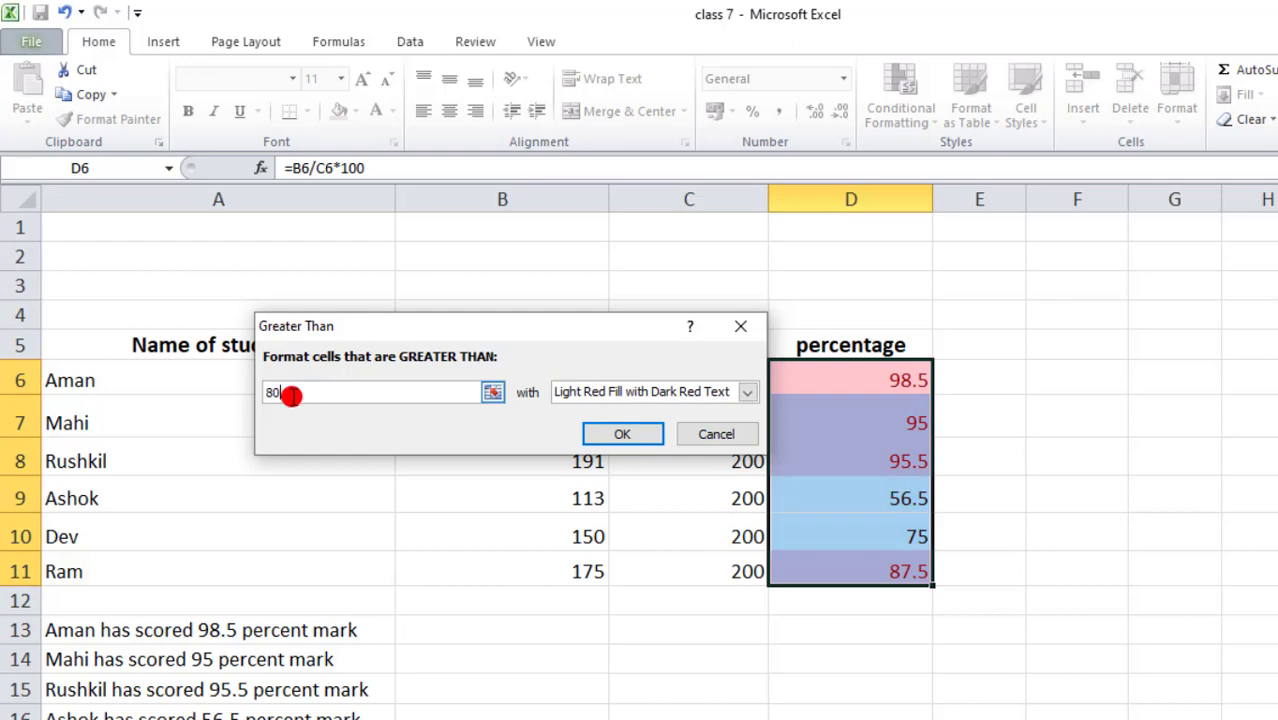
left_click(748, 392)
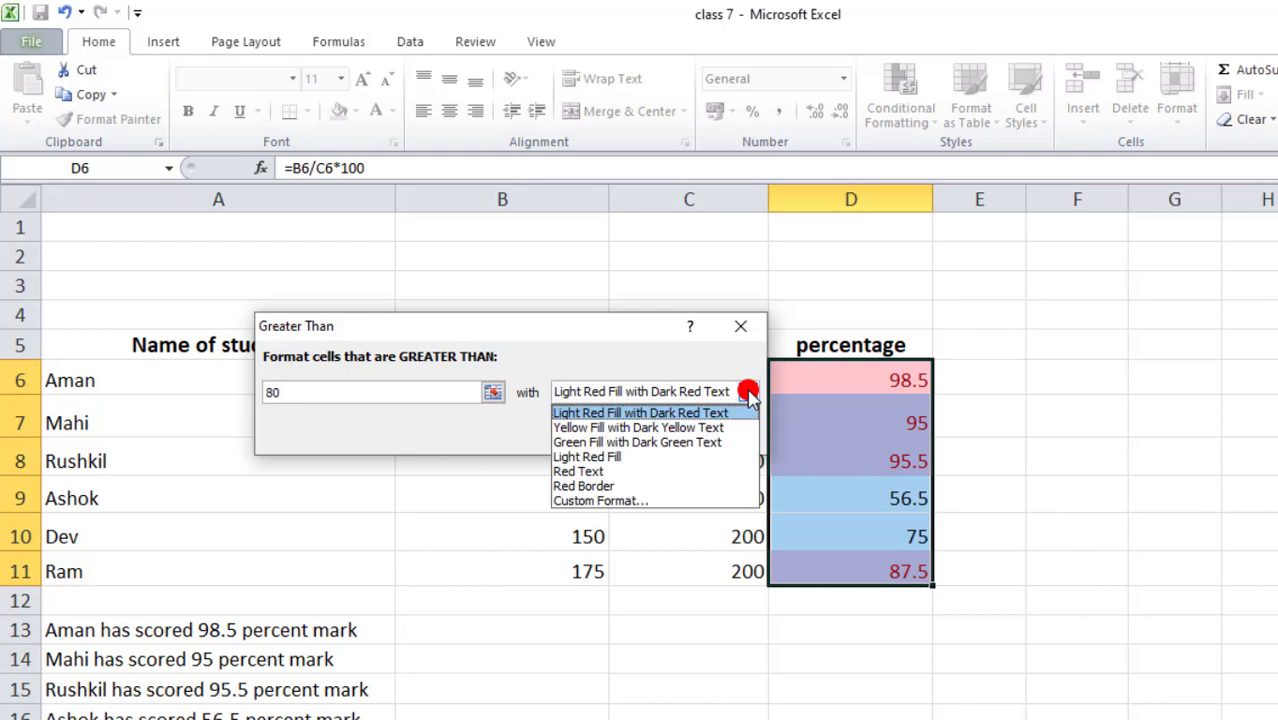
left_click(576, 474)
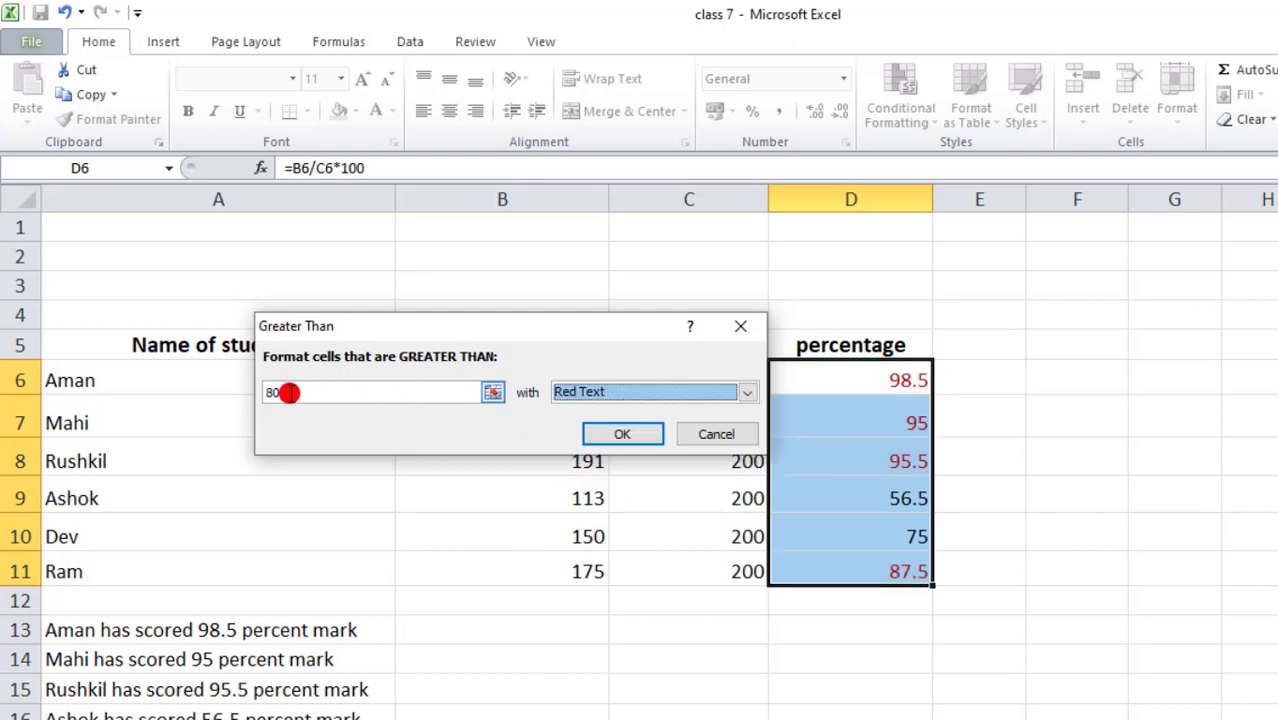
left_click(617, 434)
left_click(1110, 430)
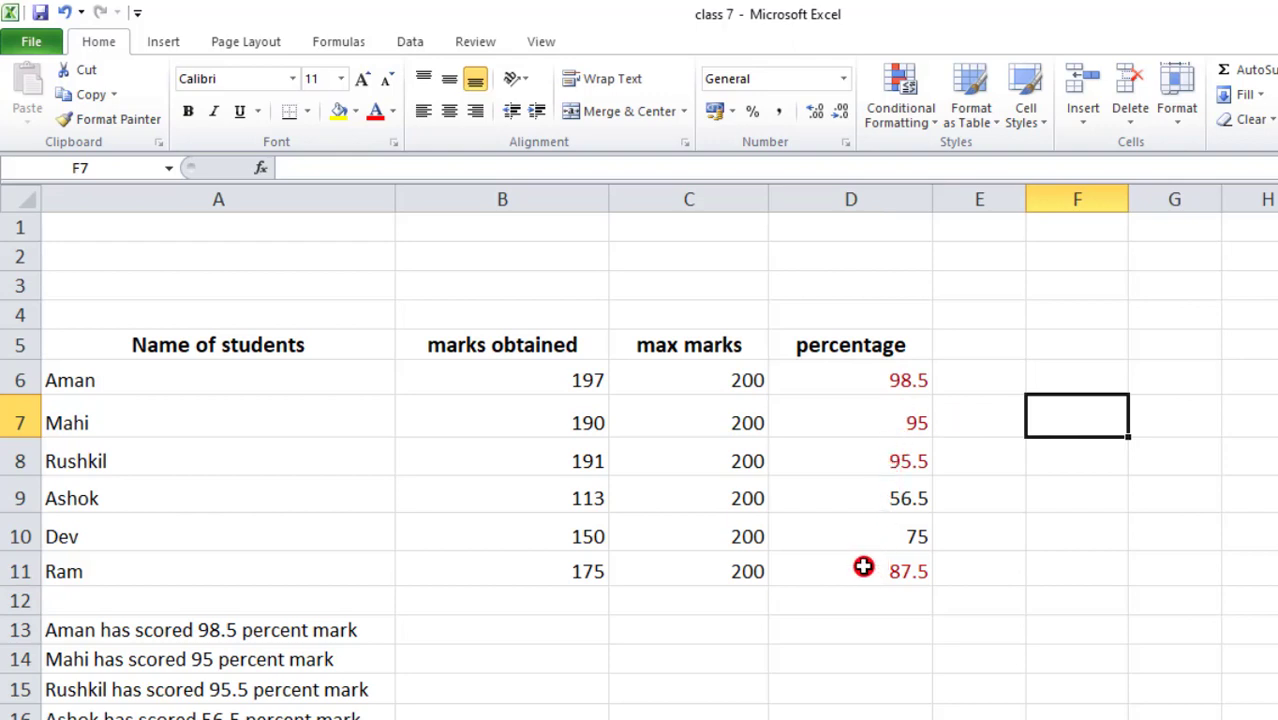
left_click(875, 497)
left_click(873, 531)
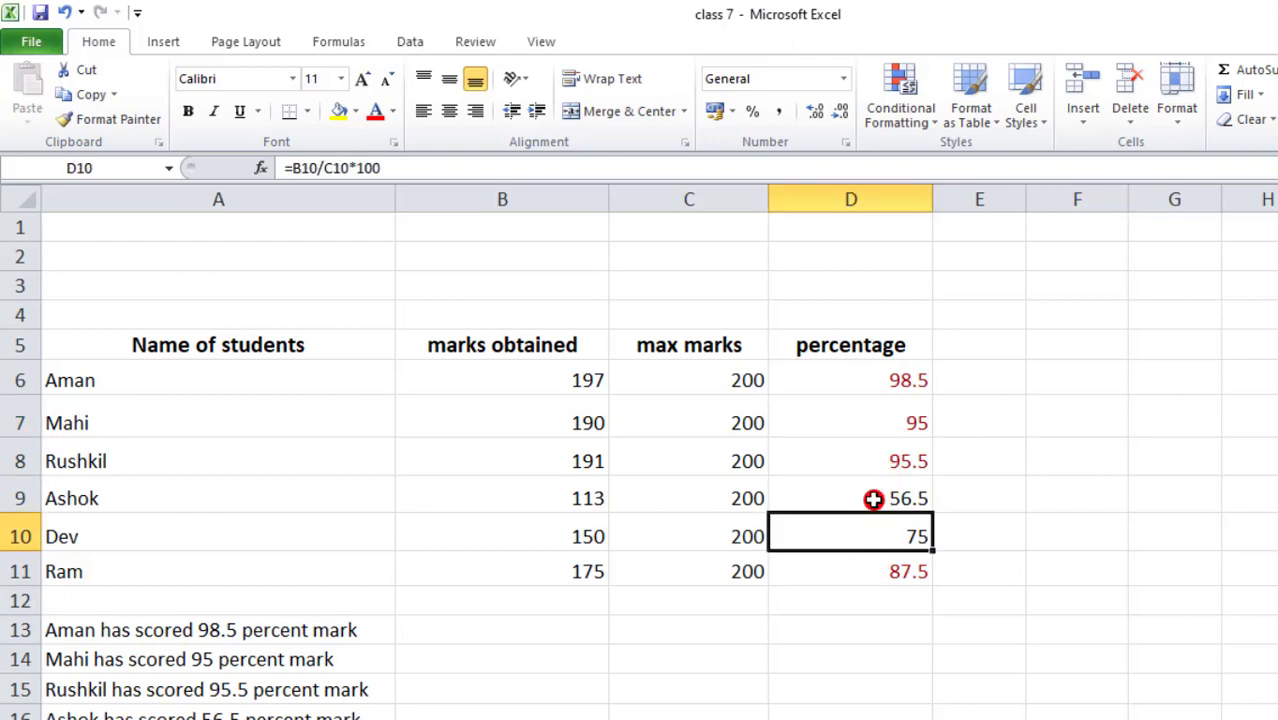
left_click(873, 499)
left_click(866, 536)
left_click(866, 498)
left_click(868, 531)
left_click(874, 495)
left_click(873, 545)
left_click(846, 377)
left_click(843, 418)
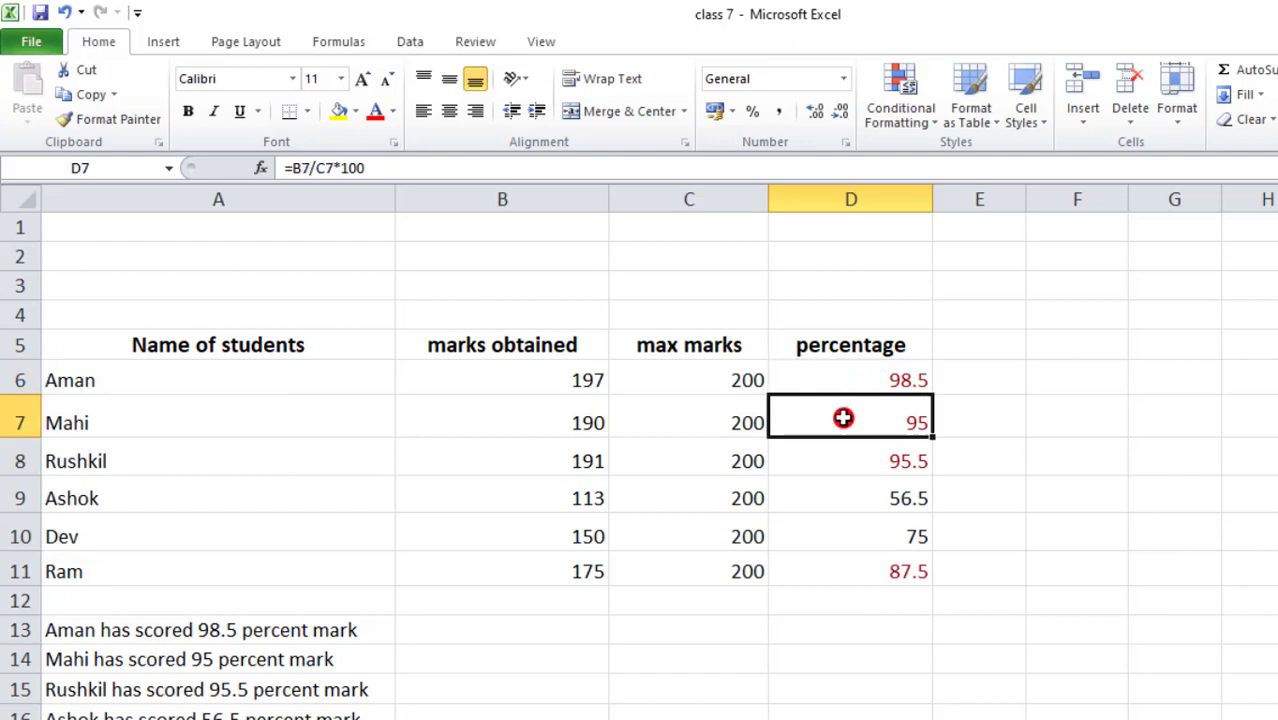
left_click(834, 458)
left_click(837, 420)
left_click(842, 377)
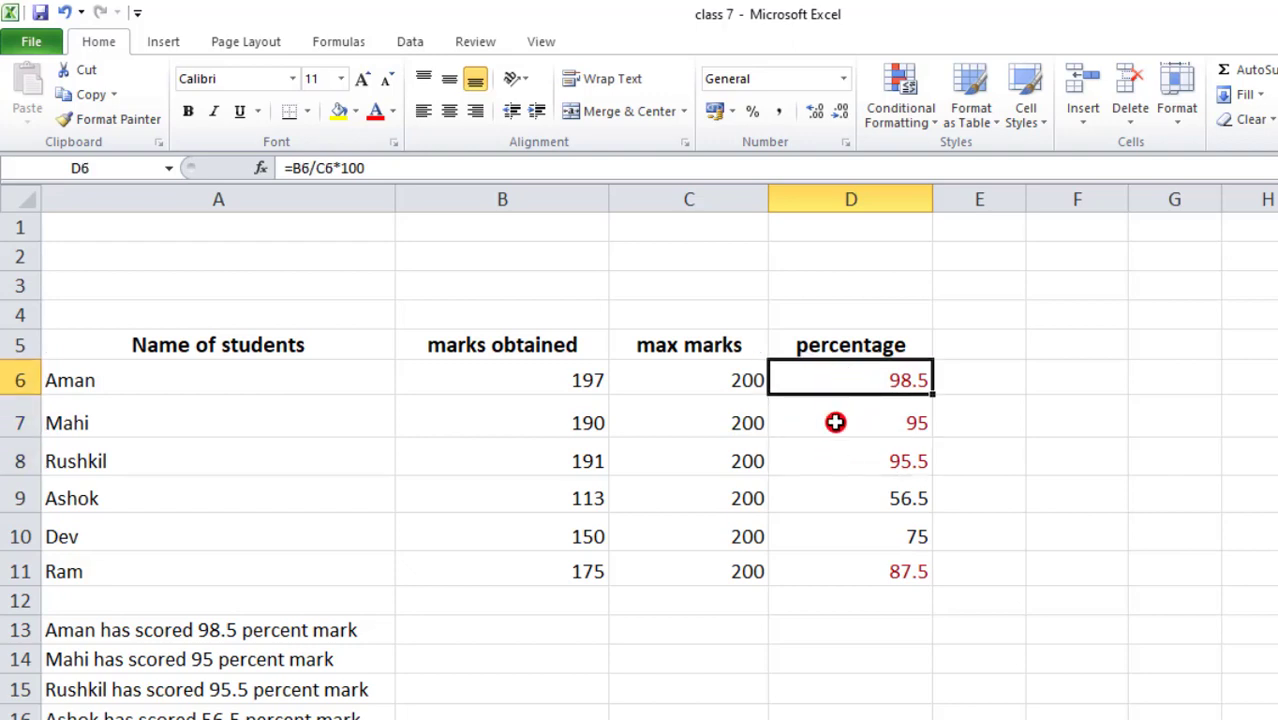
left_click(833, 418)
left_click(834, 457)
left_click(835, 558)
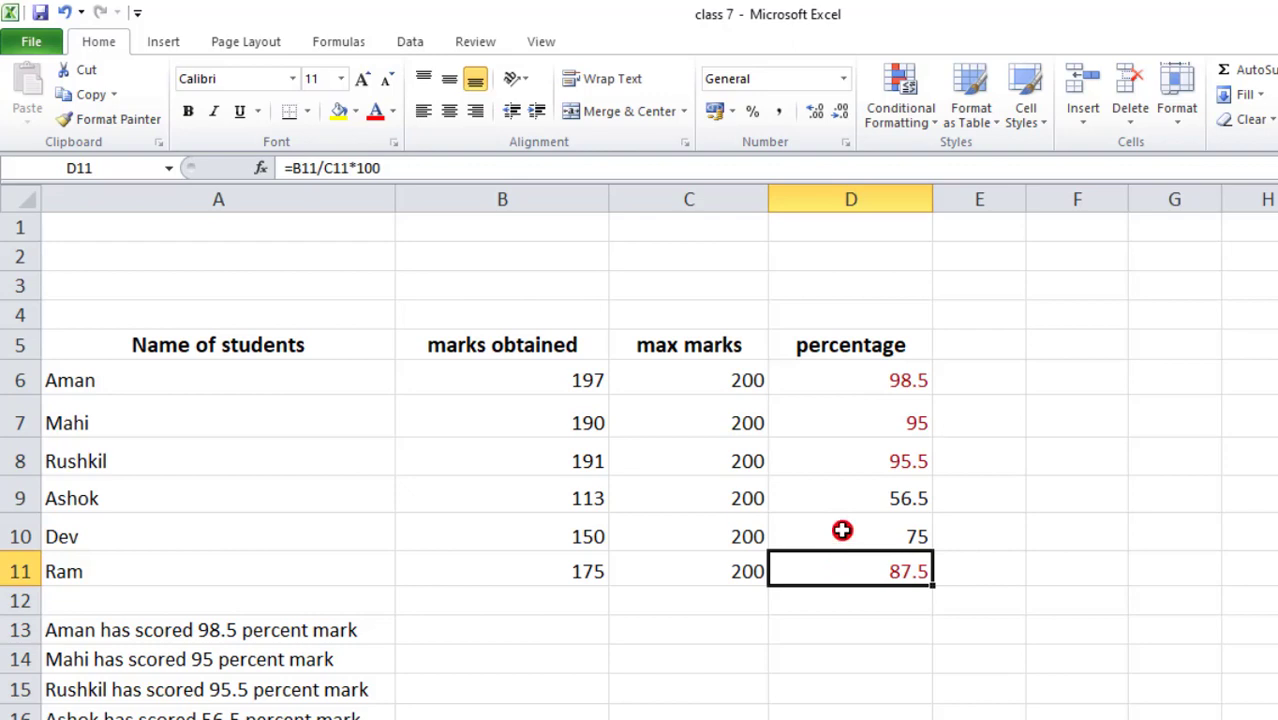
left_click(849, 496)
left_click(844, 531)
left_click(847, 494)
left_click(844, 520)
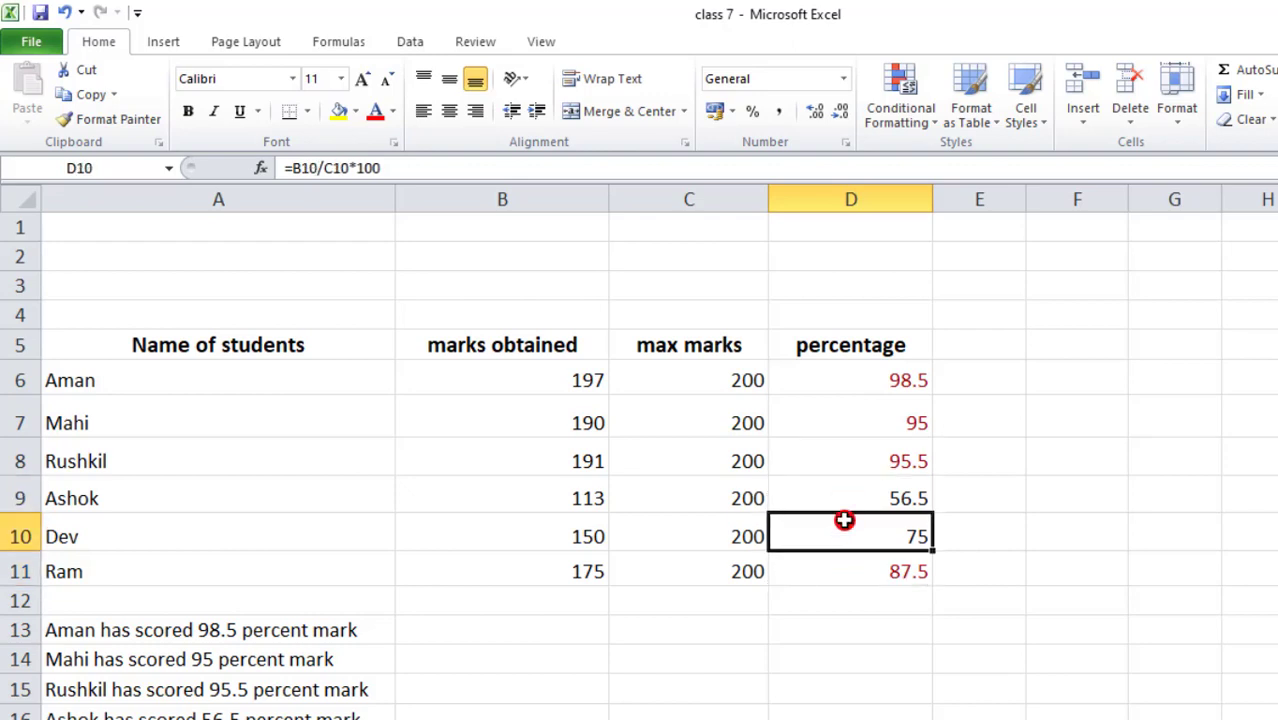
left_click(847, 500)
left_click(847, 528)
left_click(847, 500)
left_click(848, 526)
left_click(852, 498)
left_click(852, 535)
- Undo the red font and add a Between 55 and 90 rule with Green Fill and Dark Green Text
key("ctrl+z")
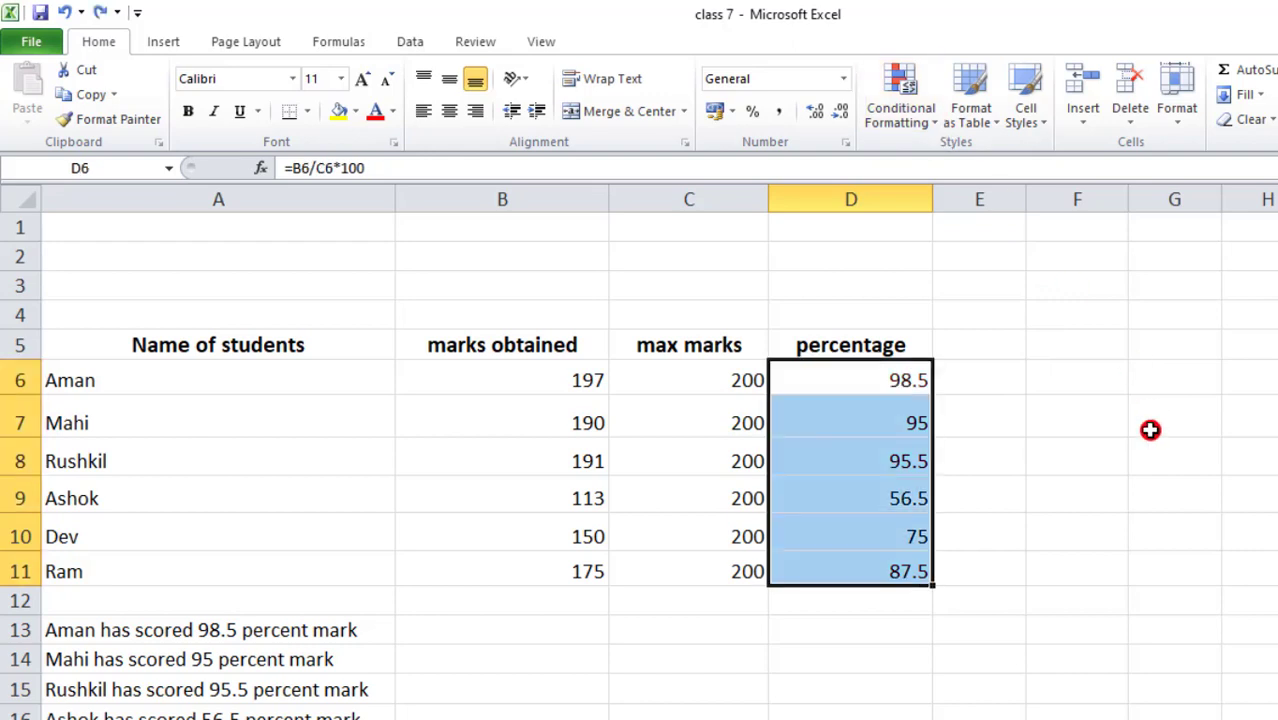
left_click(915, 125)
mouse_move(948, 170)
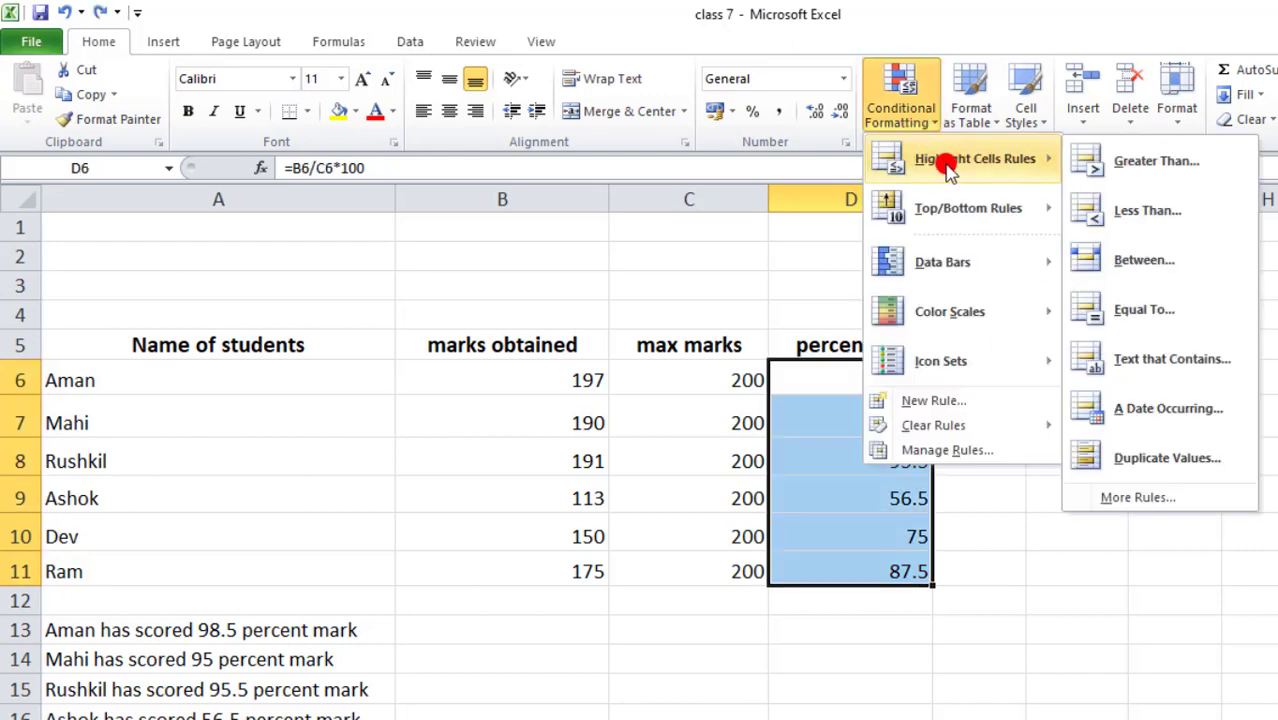
left_click(1142, 260)
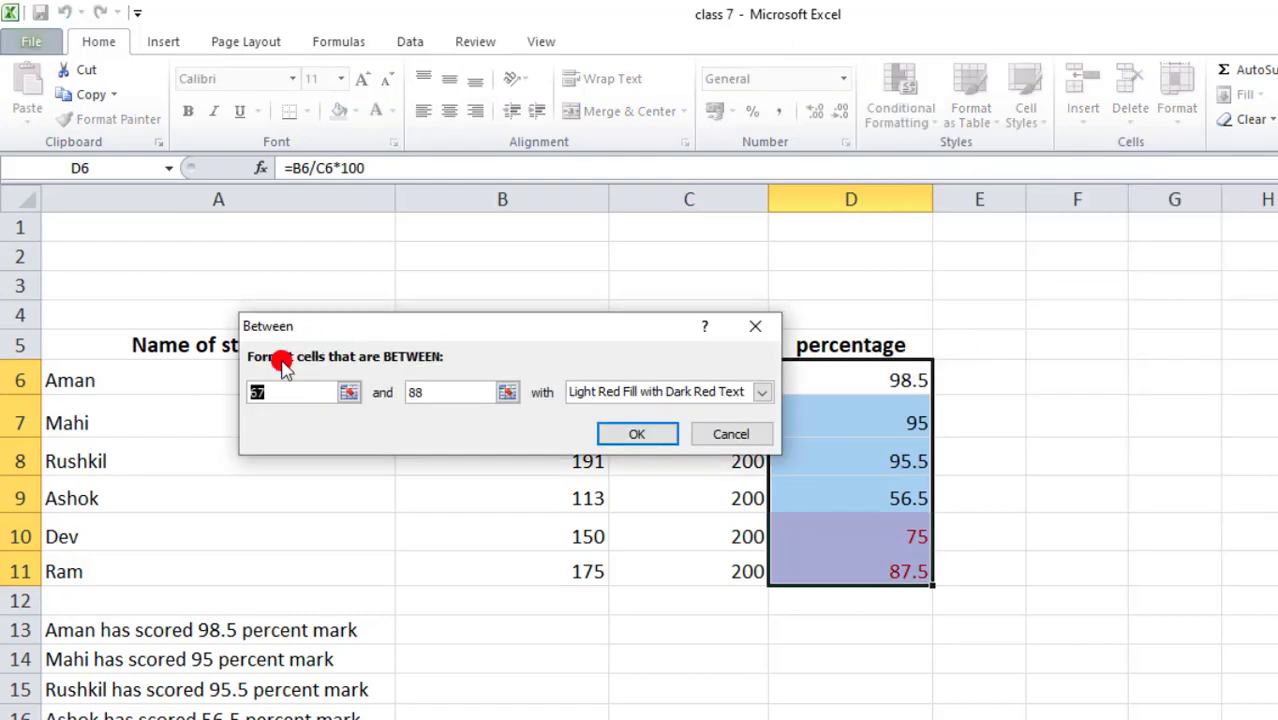
type("55")
left_click(441, 388)
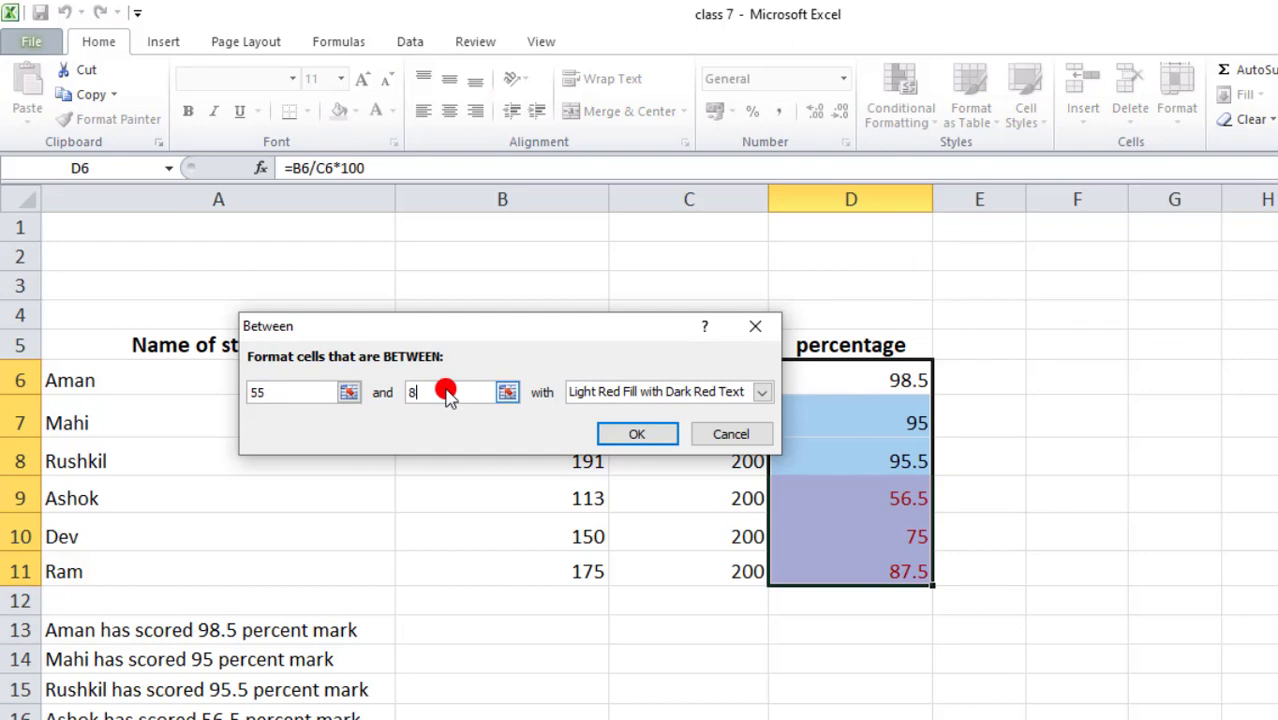
key("BackSpace")
type("90")
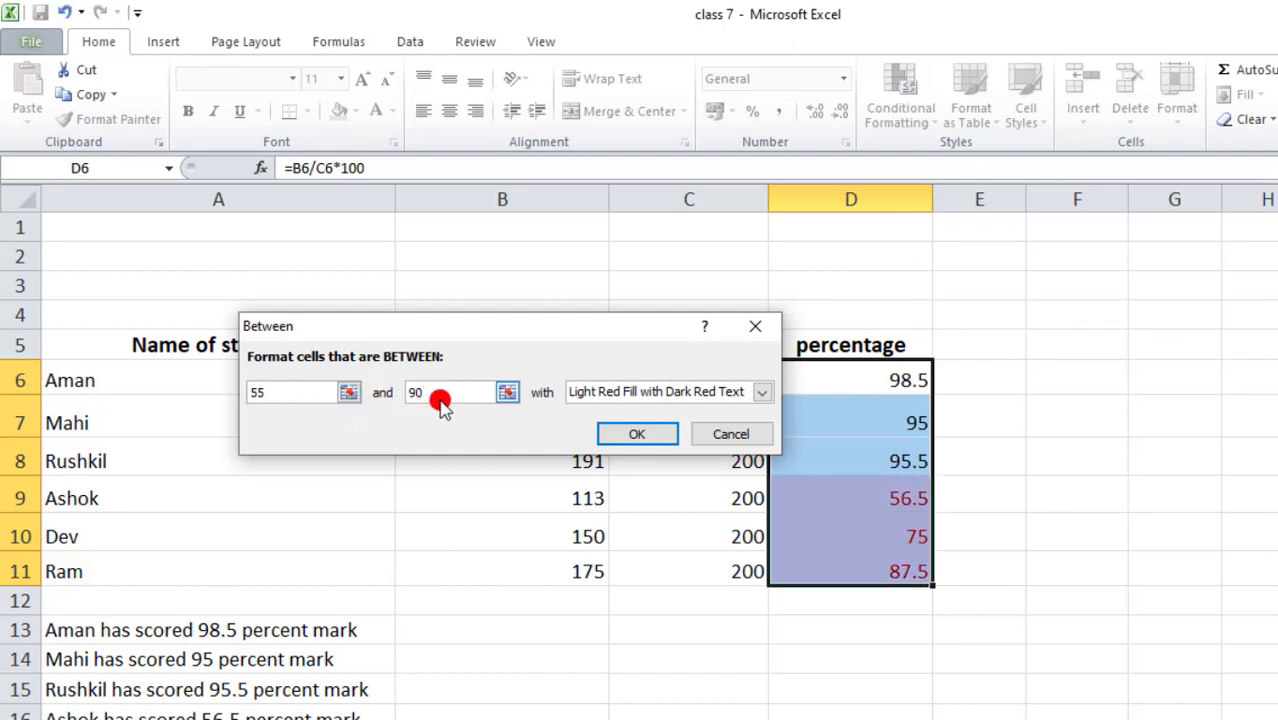
left_click(762, 392)
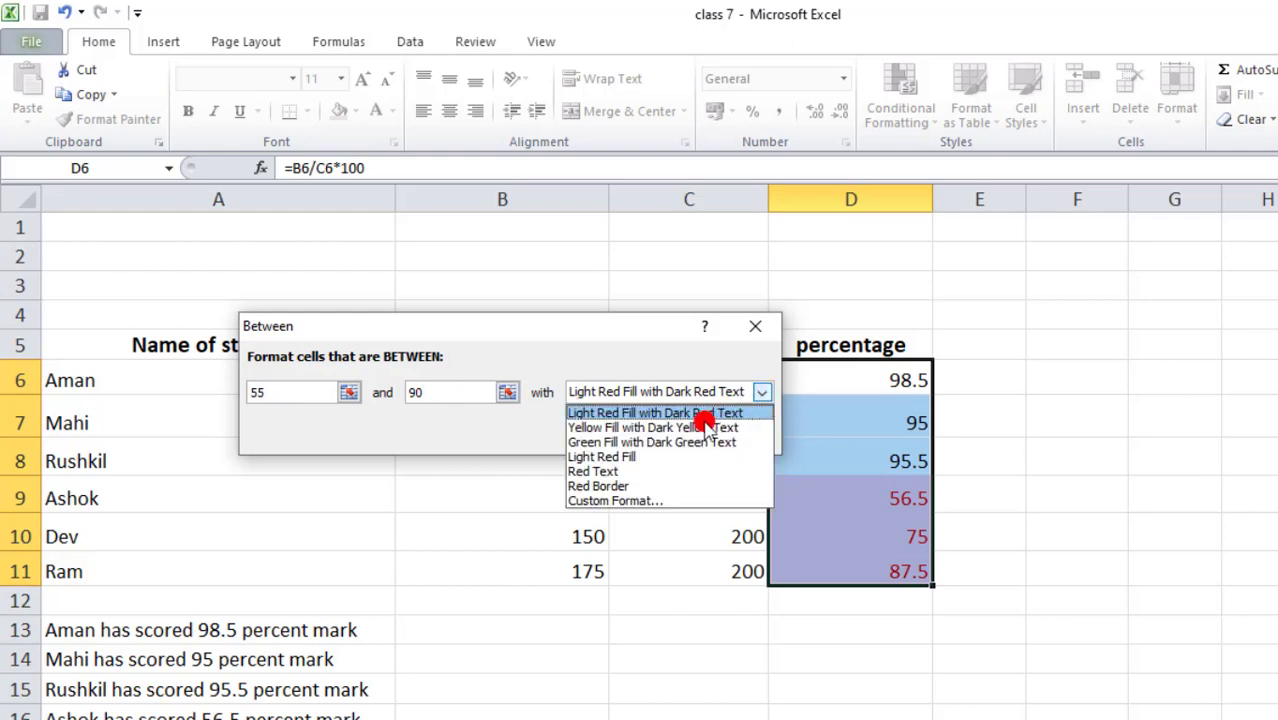
left_click(615, 443)
left_click(630, 438)
- Review the green-shaded percentages 56.5, 75 and 87.5, then undo the highlighting
left_click(1122, 428)
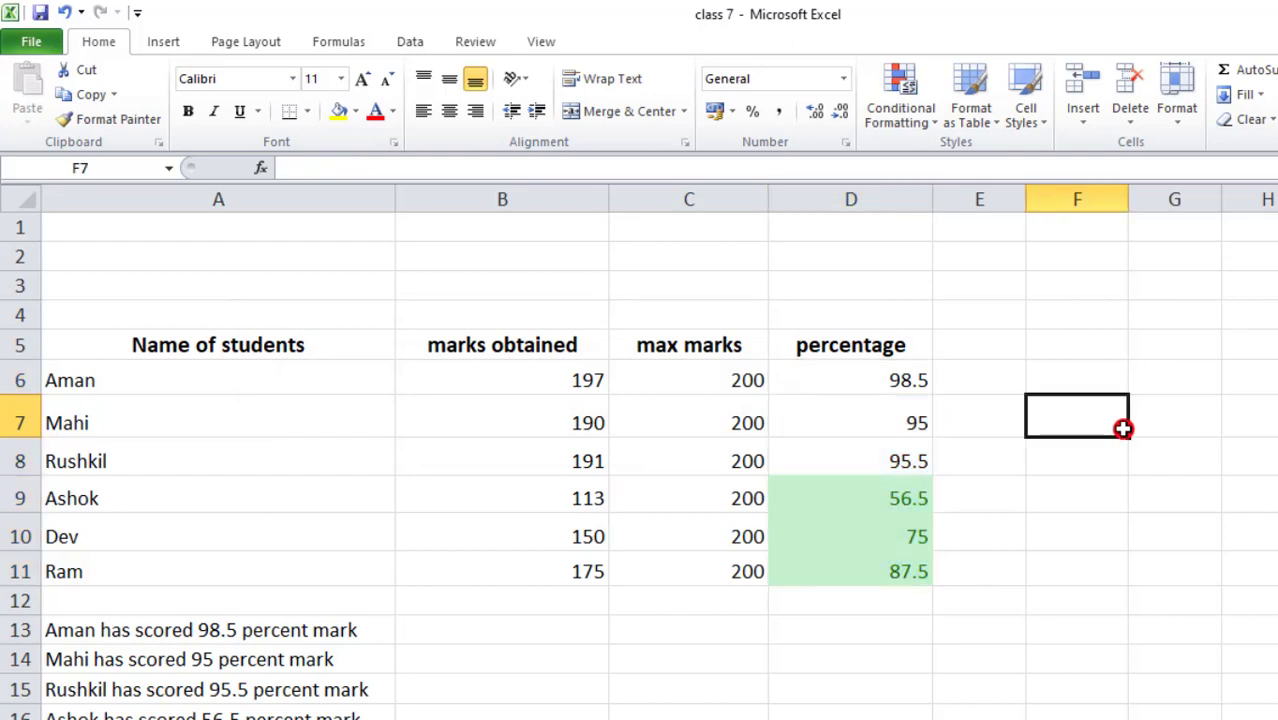
left_click(890, 500)
left_click(882, 538)
left_click(876, 578)
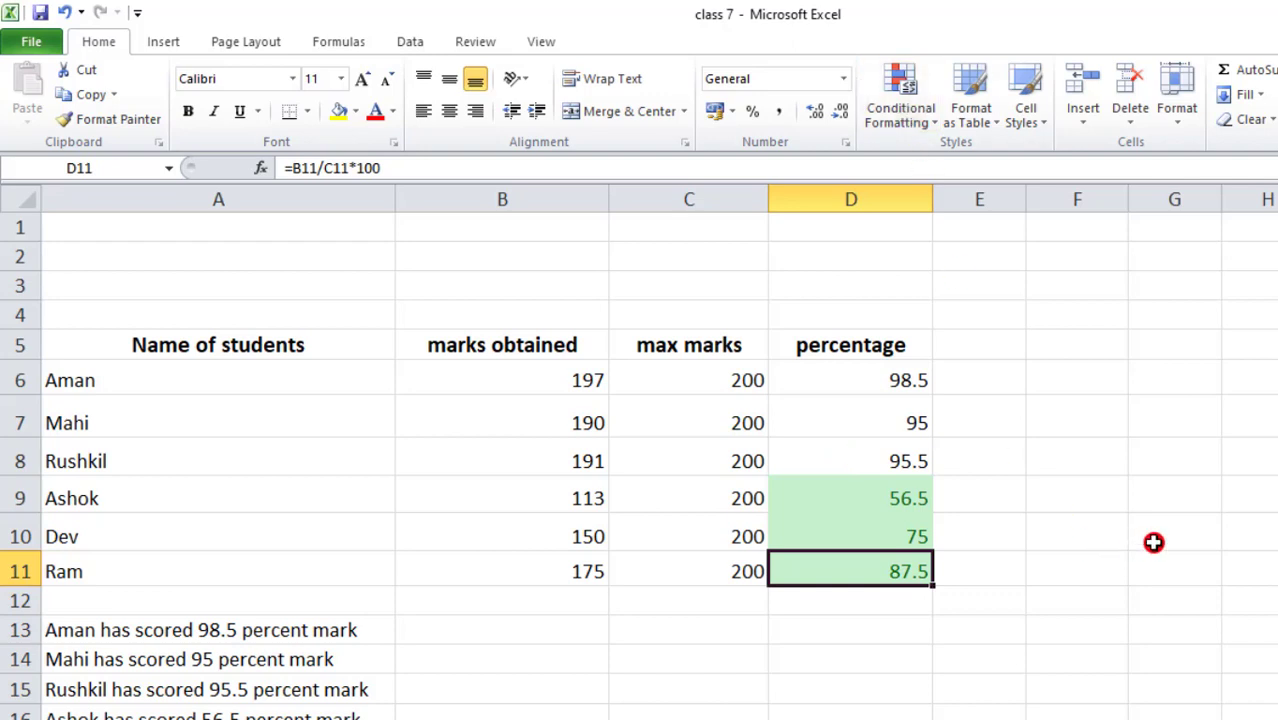
key("ctrl+z")
- Start a Top 10 Items rule on the percentages, set to 3 items with Custom Format
left_click(918, 108)
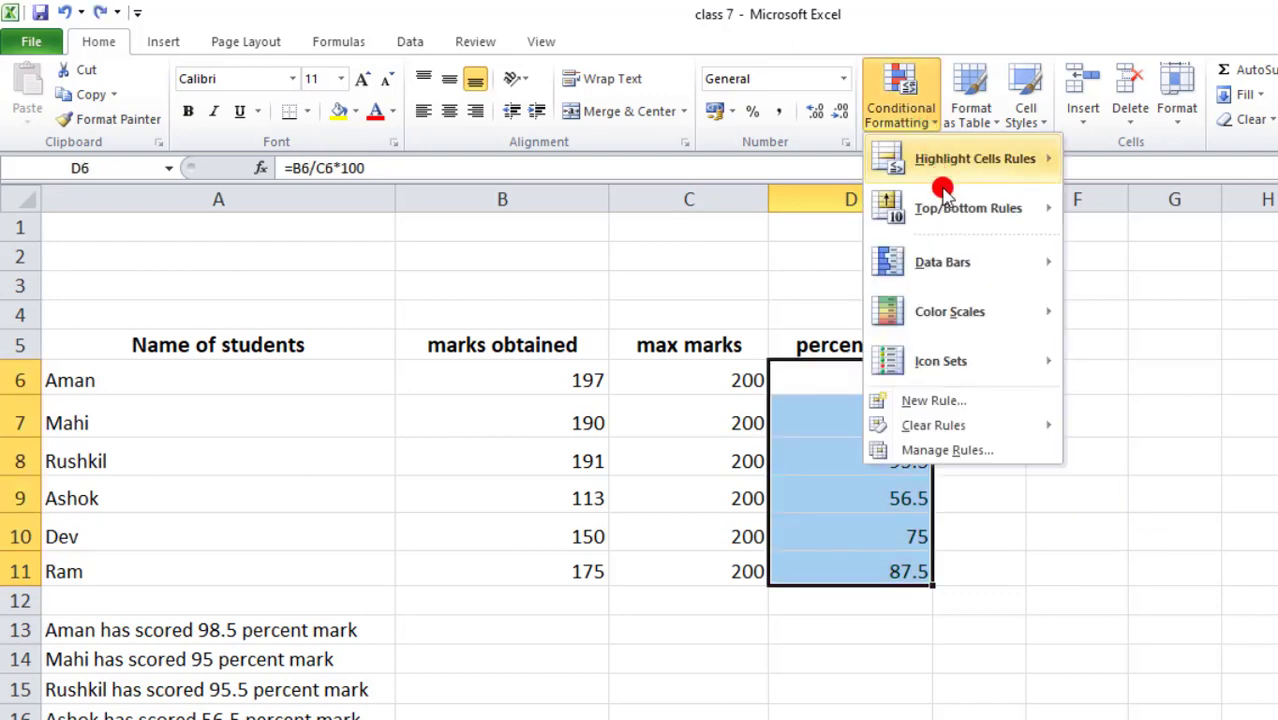
mouse_move(941, 207)
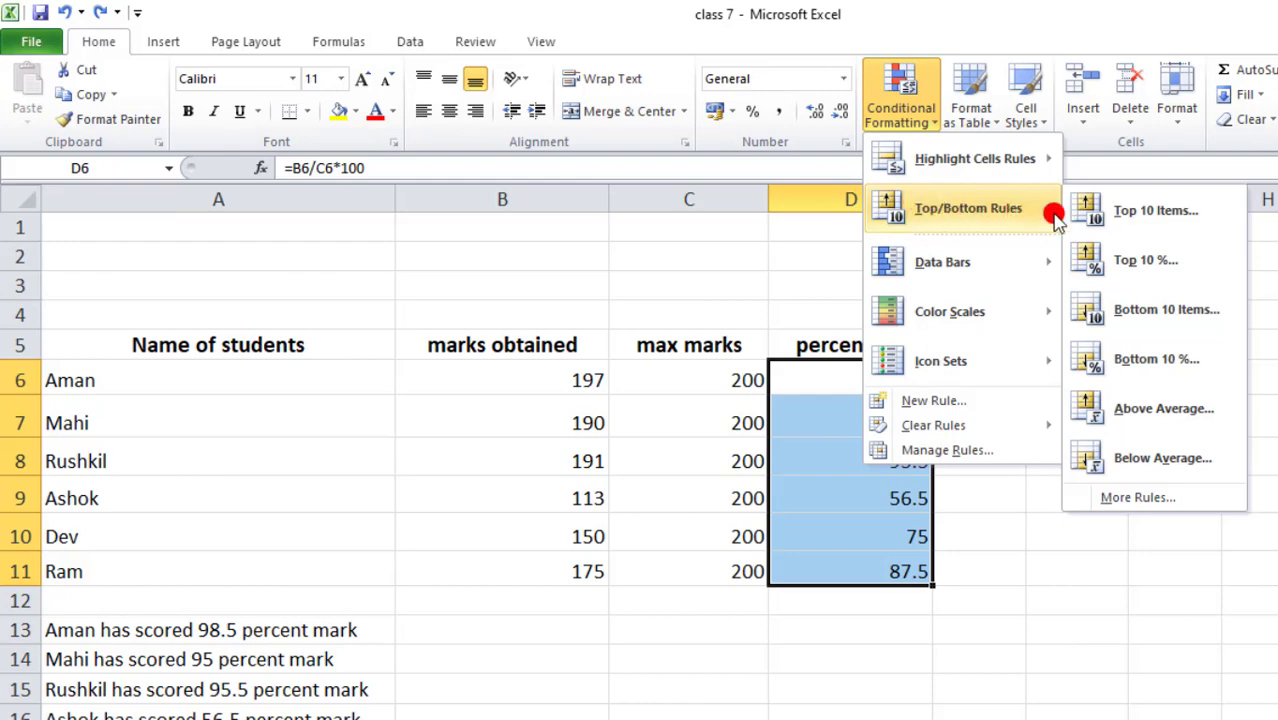
left_click(1155, 212)
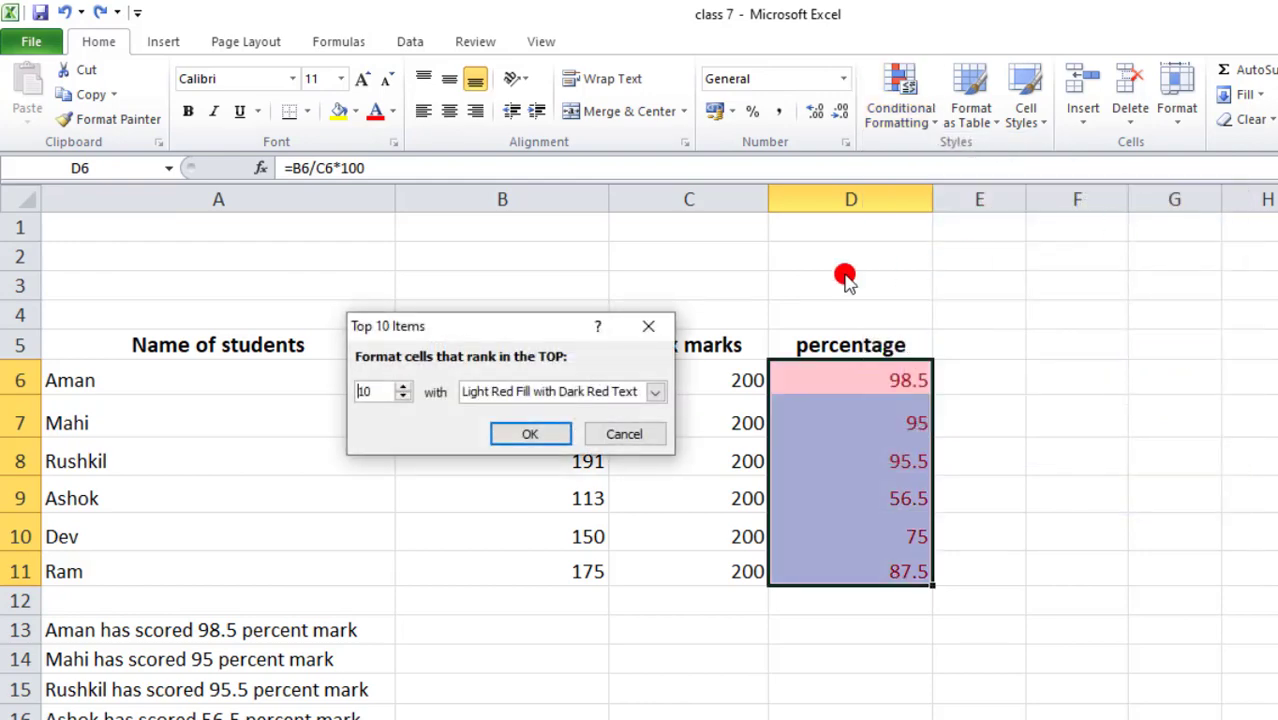
left_click(404, 396)
left_click(404, 396)
left_click(404, 396)
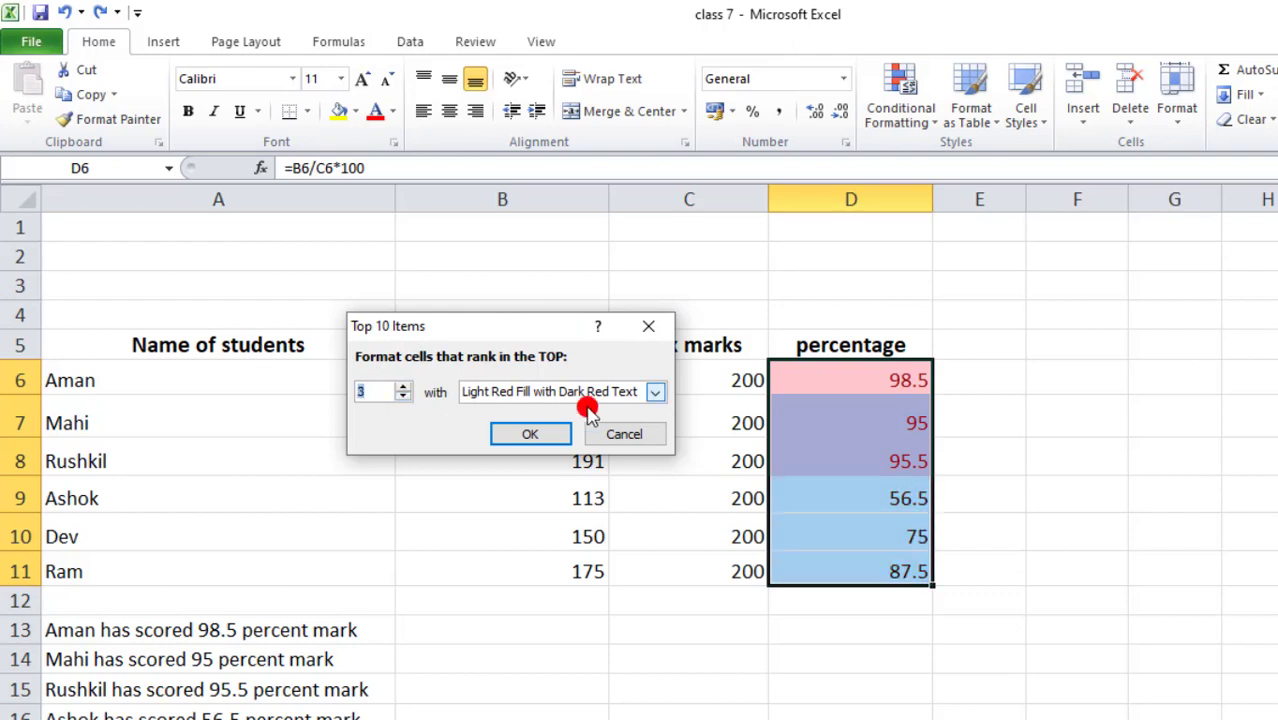
left_click(660, 396)
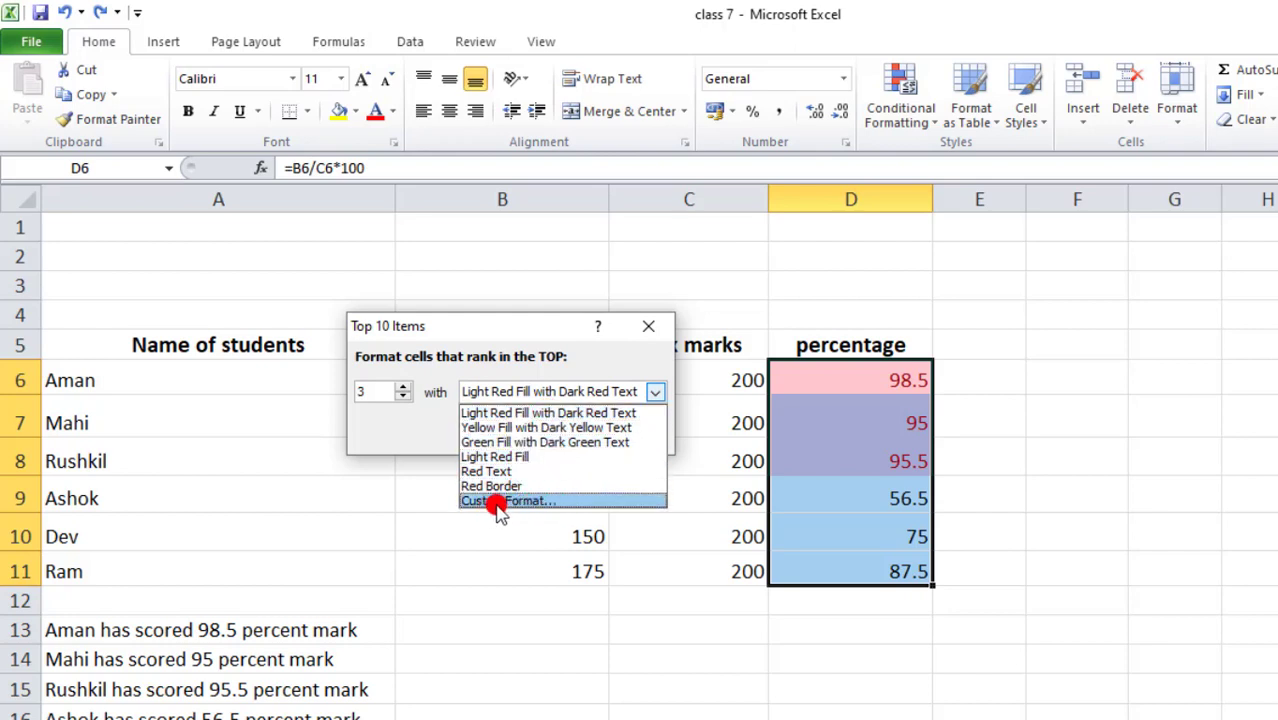
left_click(560, 501)
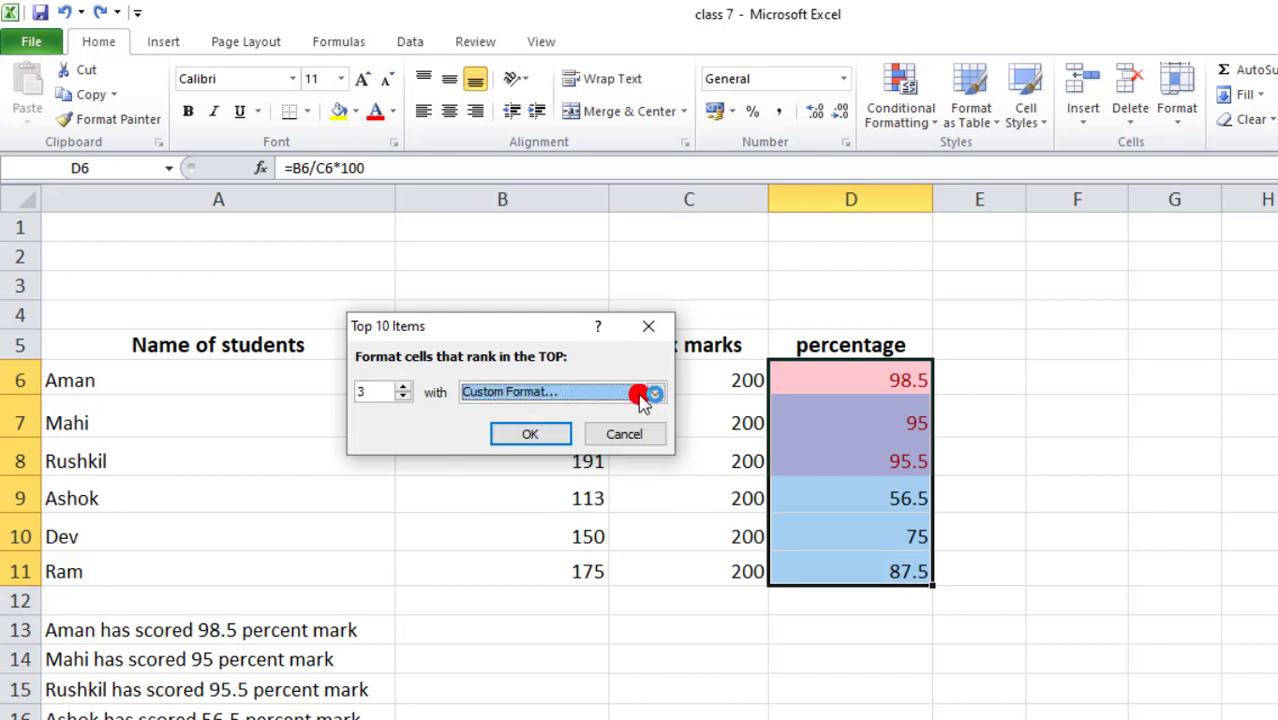
- Move the Format Cells window aside and browse its Number, Border, Fill and Font tabs
left_click_drag(484, 120, 430, 139)
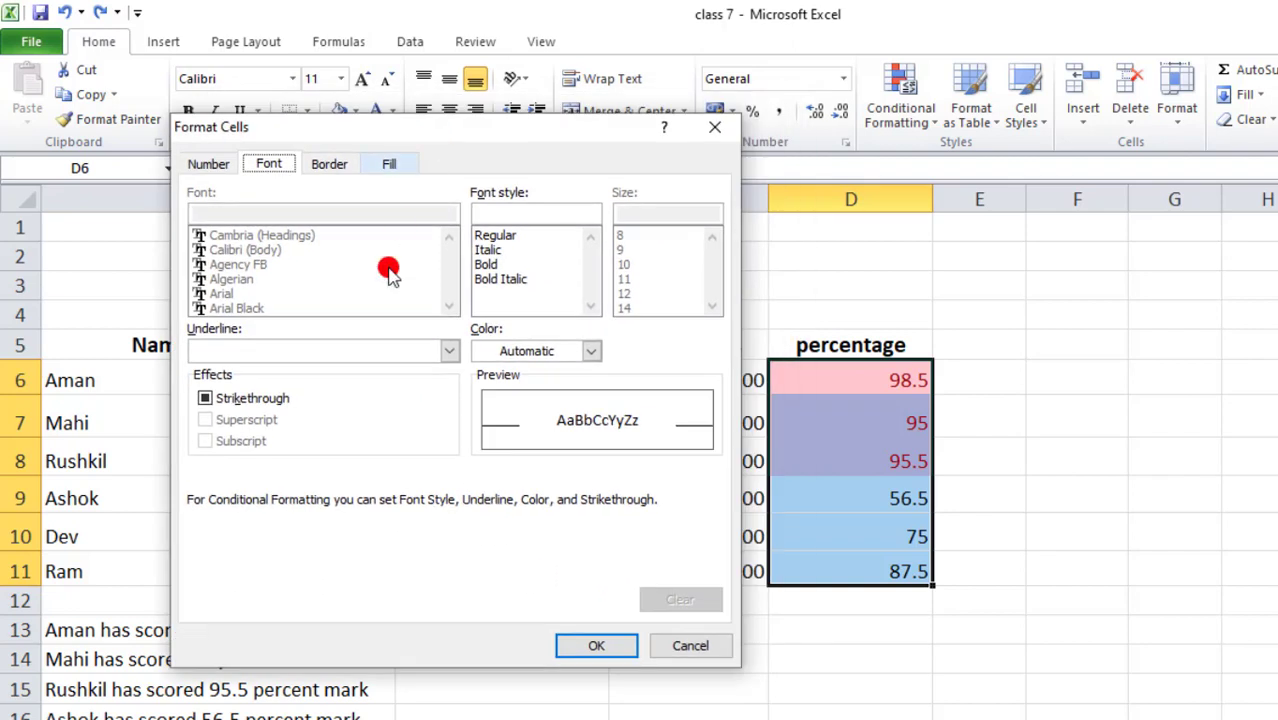
left_click(208, 166)
left_click(329, 166)
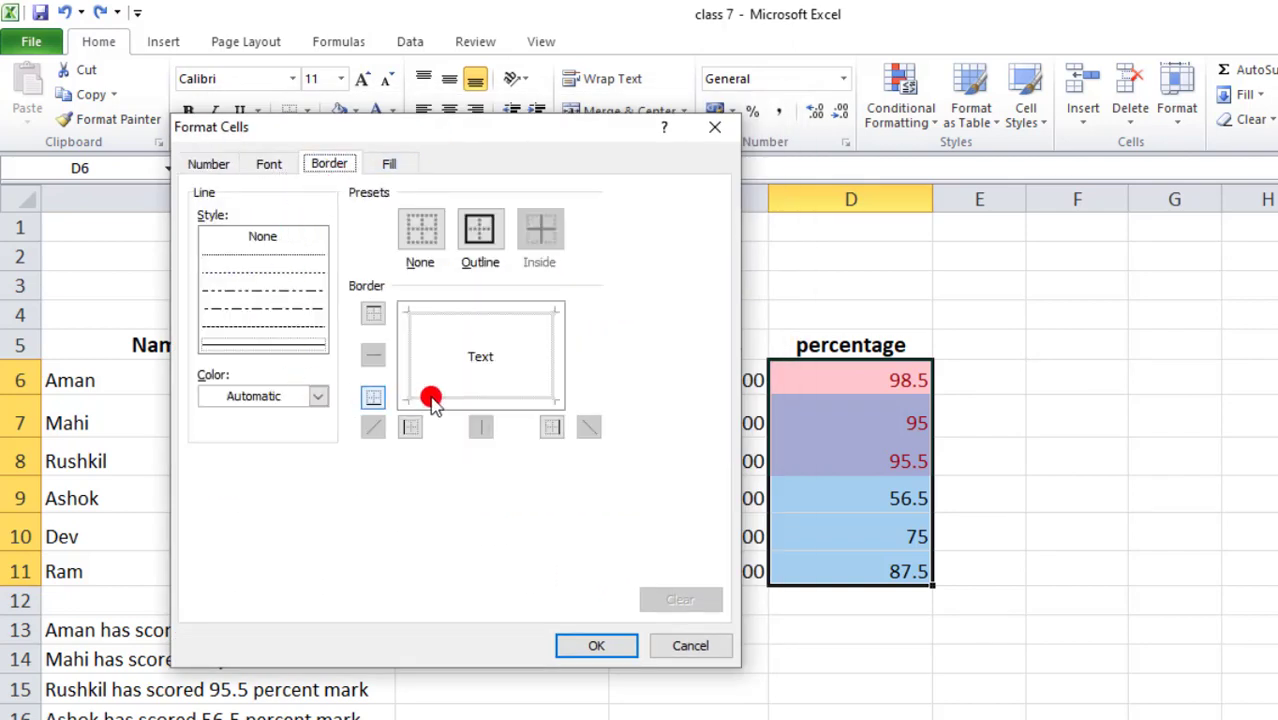
left_click(390, 166)
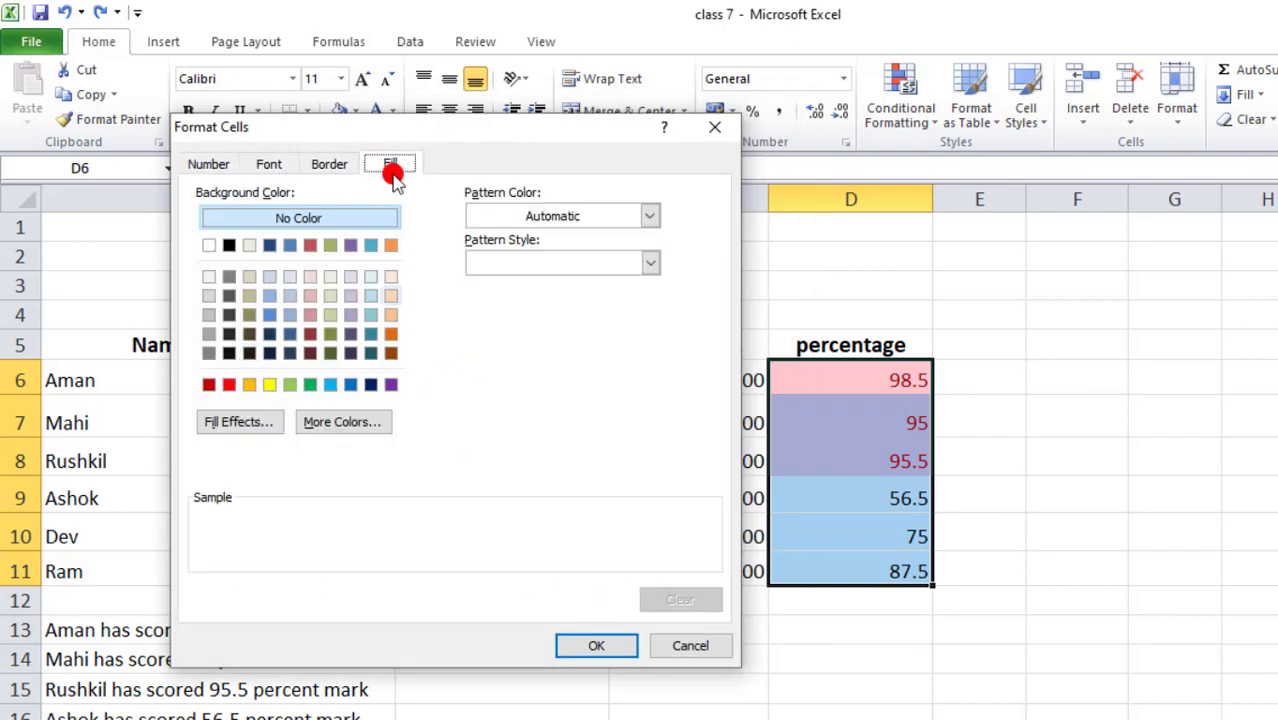
left_click(330, 166)
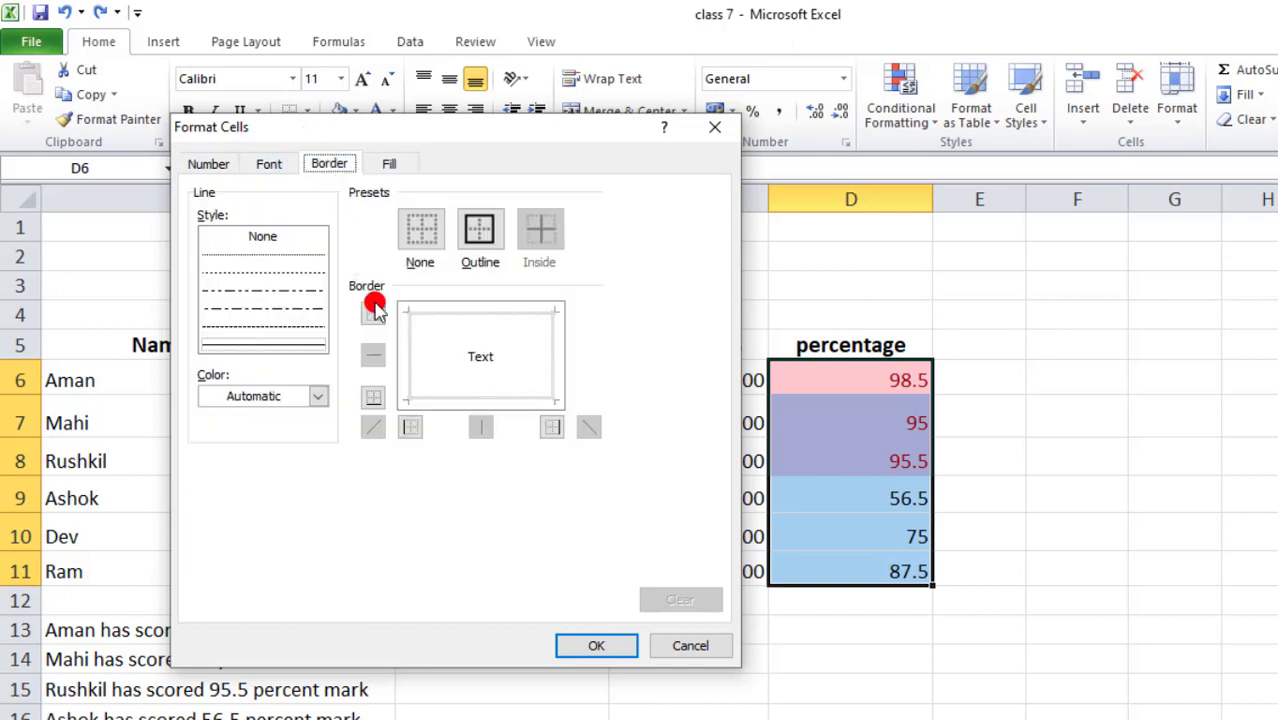
left_click(287, 166)
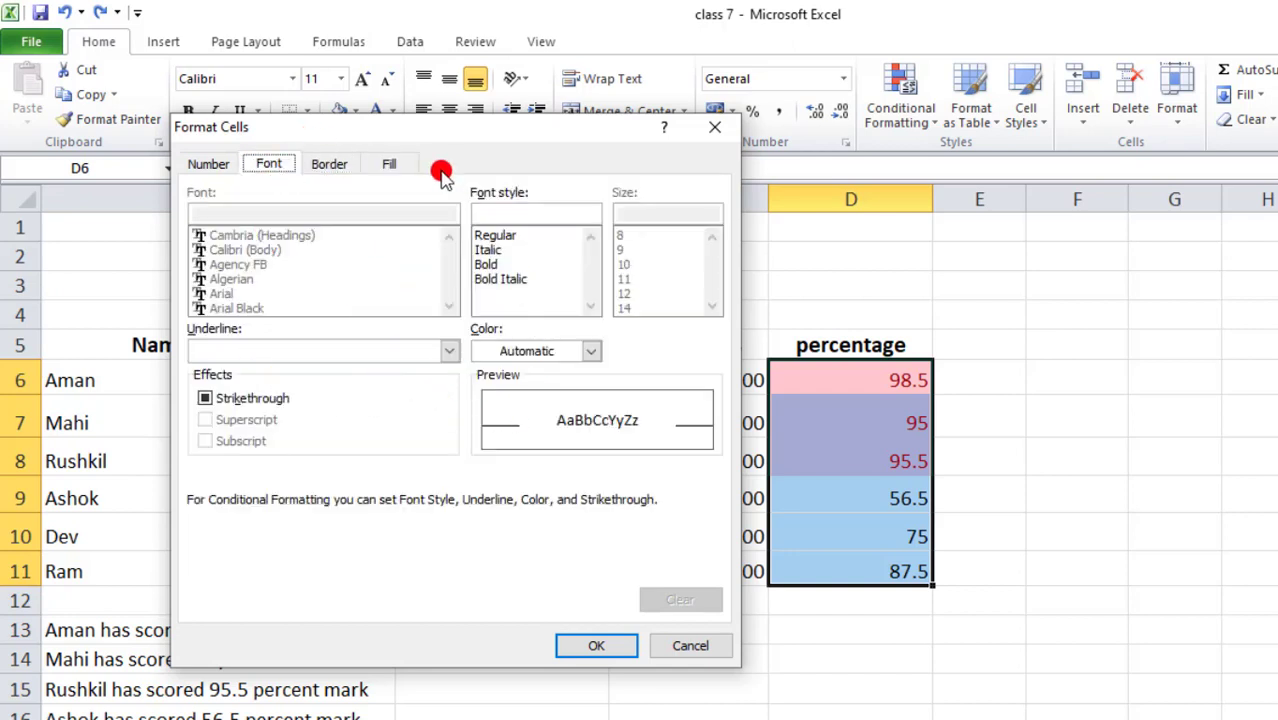
- Give the top-3 rule a solid red fill and check the red-filled percentages
left_click(404, 166)
left_click(227, 387)
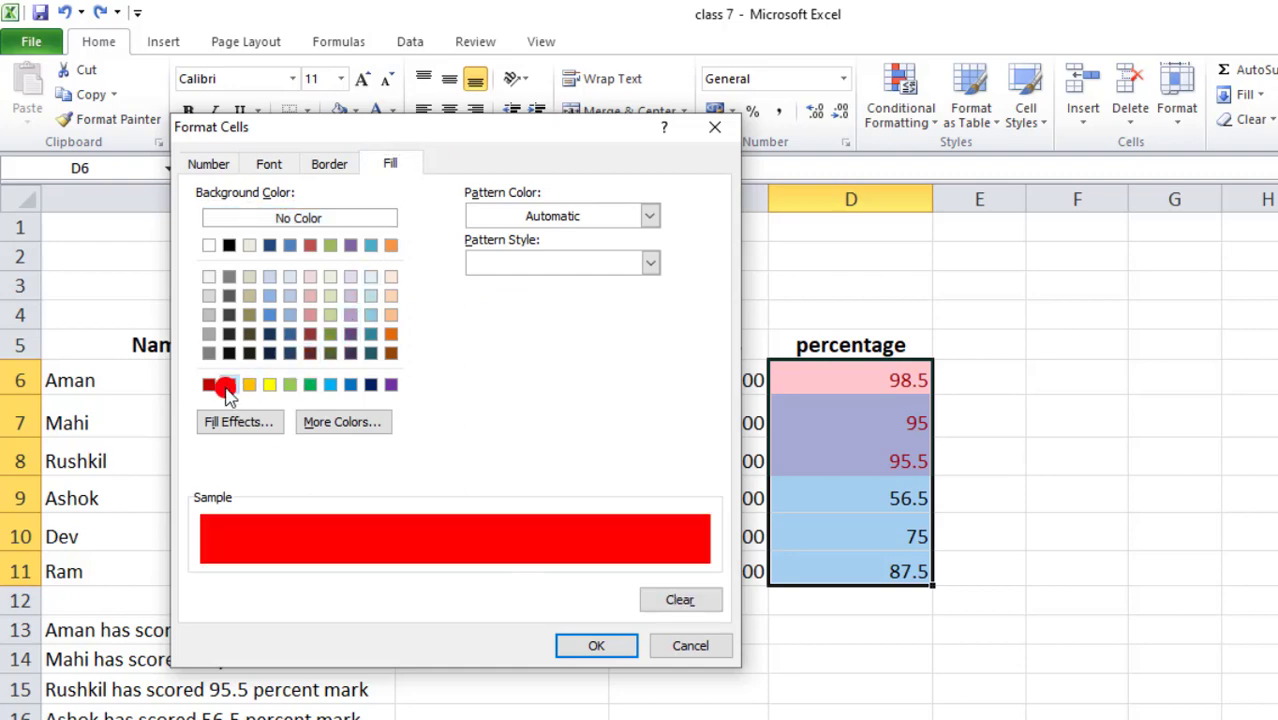
left_click(582, 645)
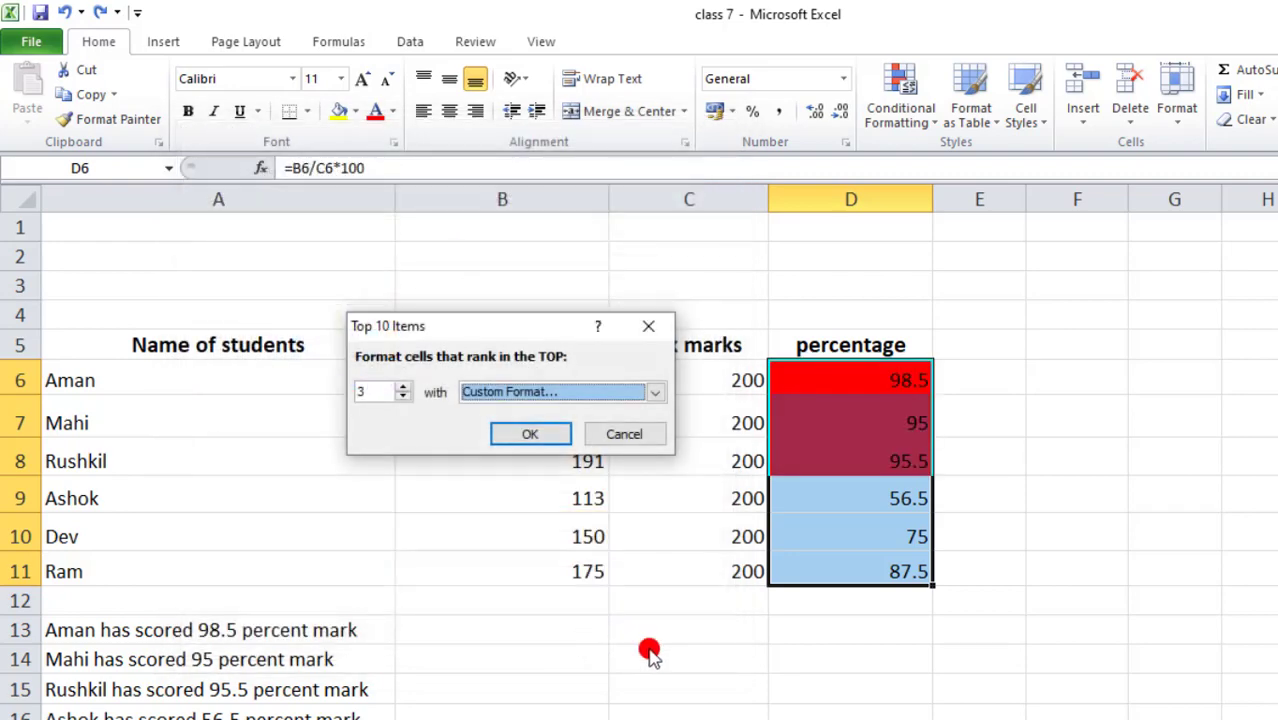
left_click(530, 434)
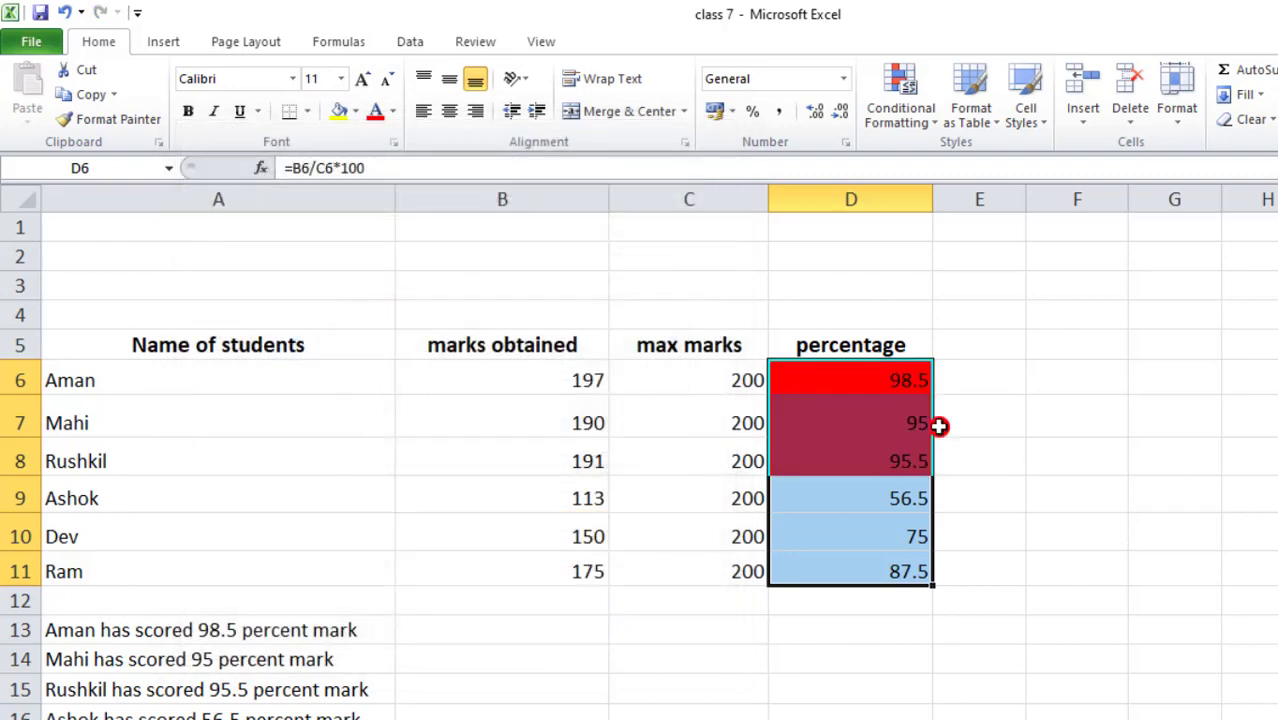
left_click(1008, 418)
left_click(862, 378)
left_click(856, 428)
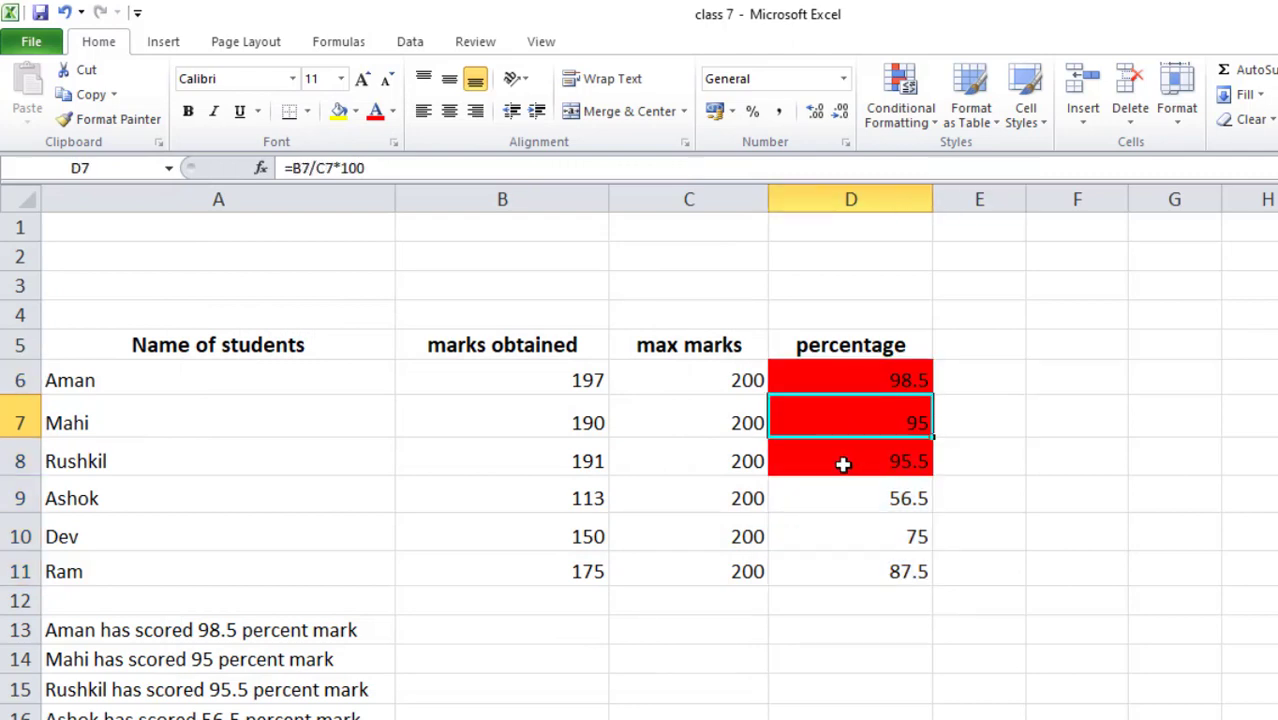
- Undo the red top-3 fill and browse the Conditional Formatting submenus without applying anything
left_click(843, 464)
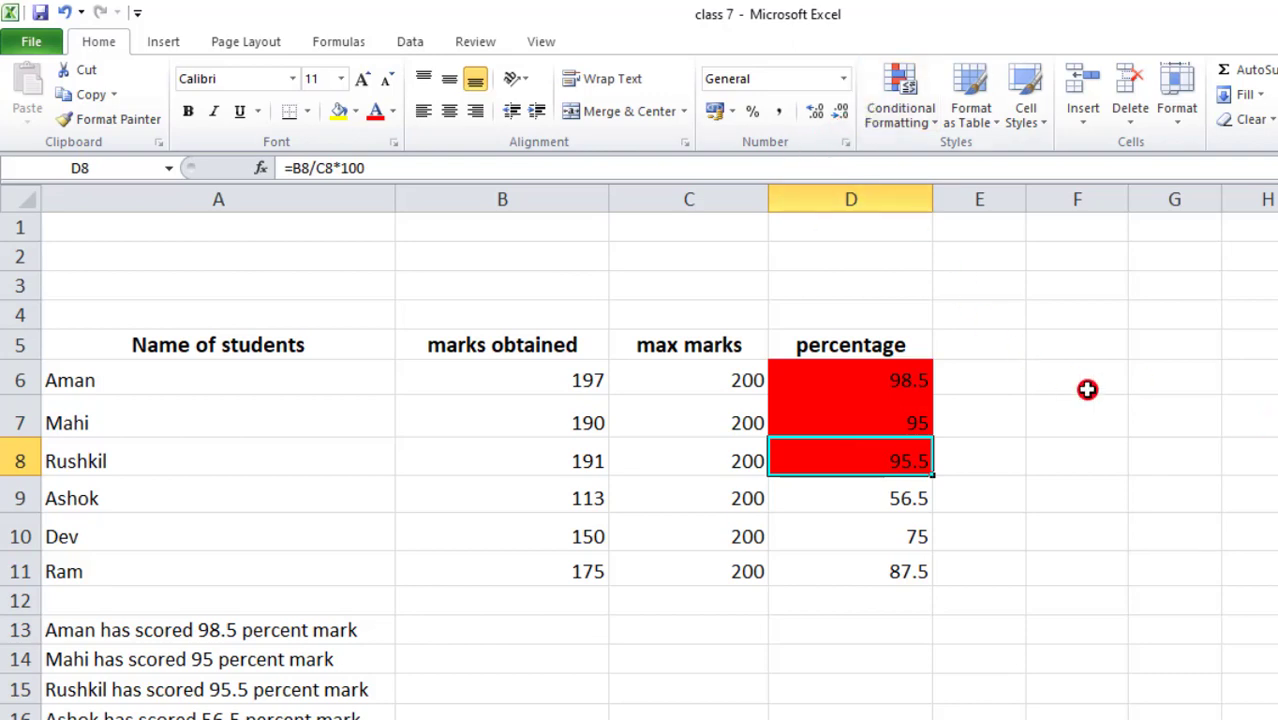
key("ctrl+z")
left_click(928, 112)
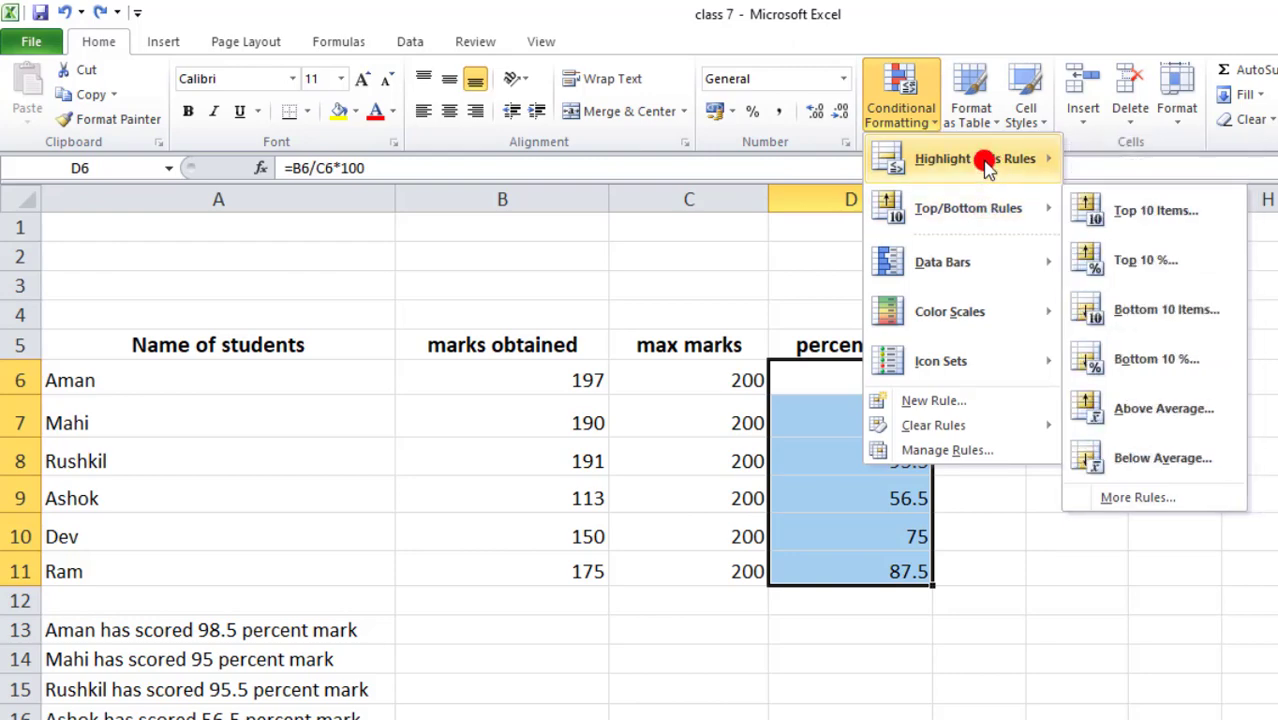
mouse_move(987, 168)
mouse_move(990, 204)
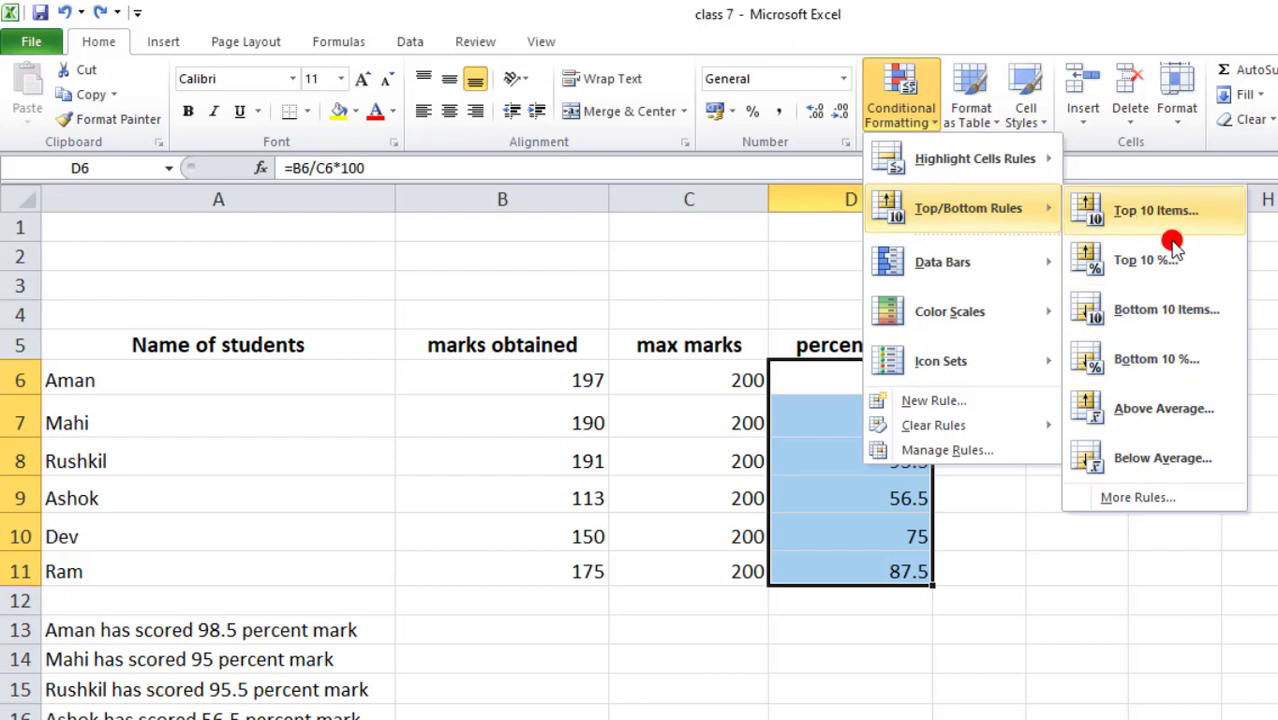
mouse_move(980, 266)
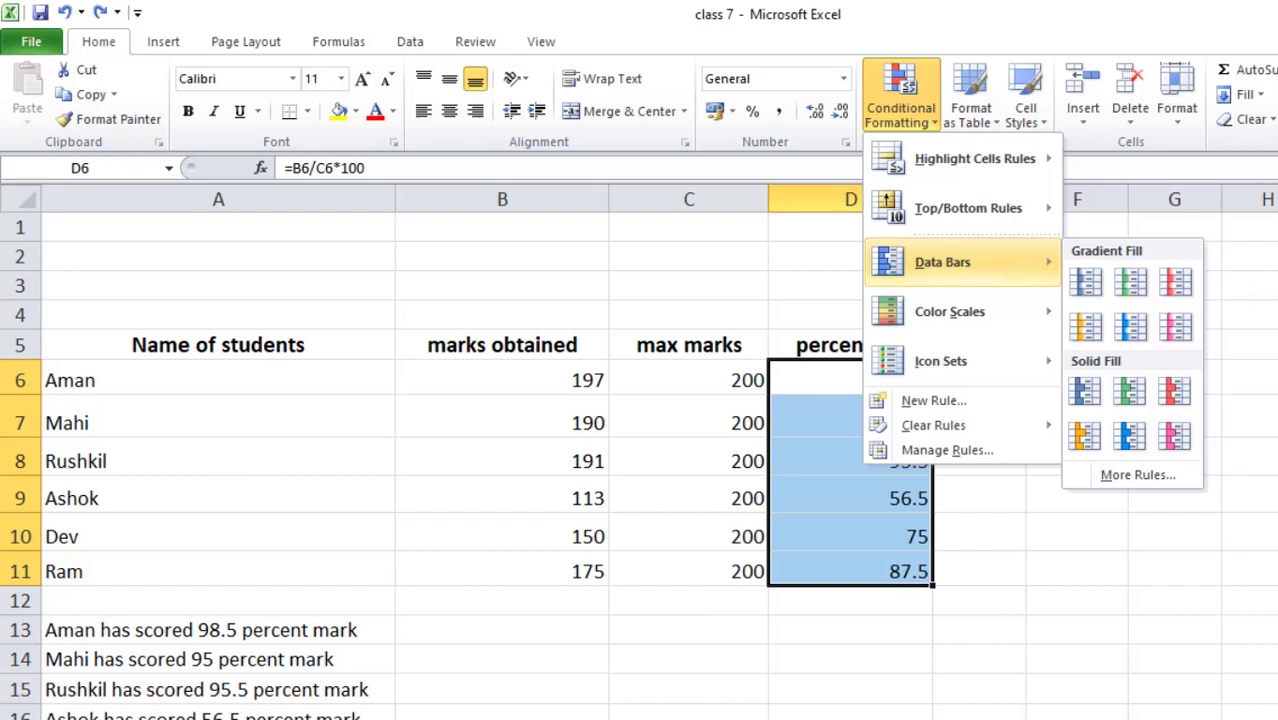
left_click(1270, 300)
left_click(871, 384)
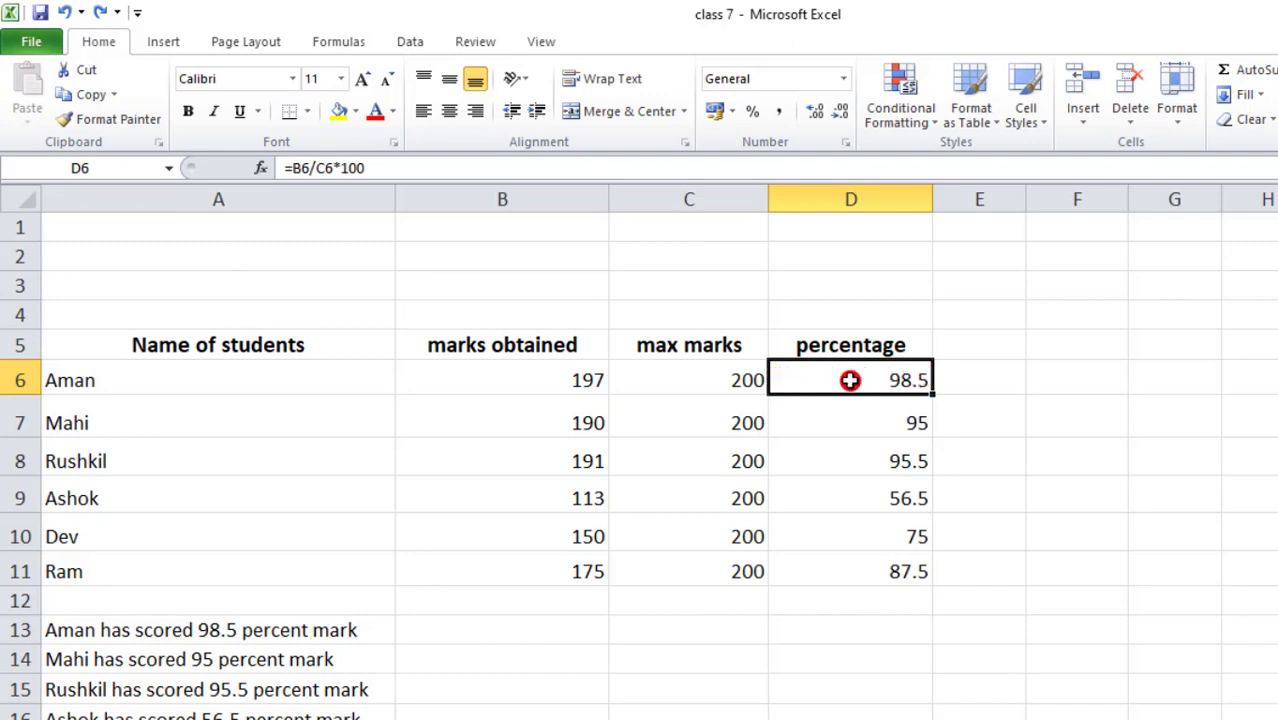
- Apply Red Data Bar gradient fills to percentages D6:D11, then reselect the range
left_click_drag(828, 374, 852, 575)
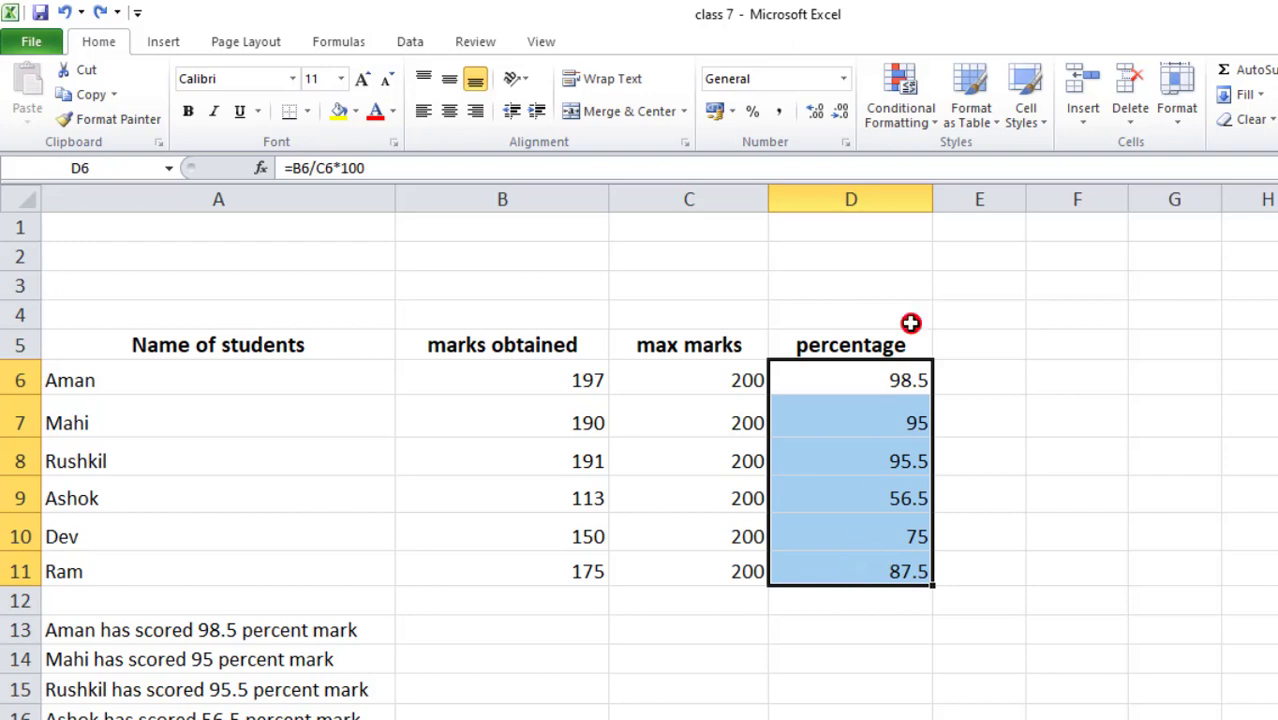
left_click(903, 112)
mouse_move(1030, 268)
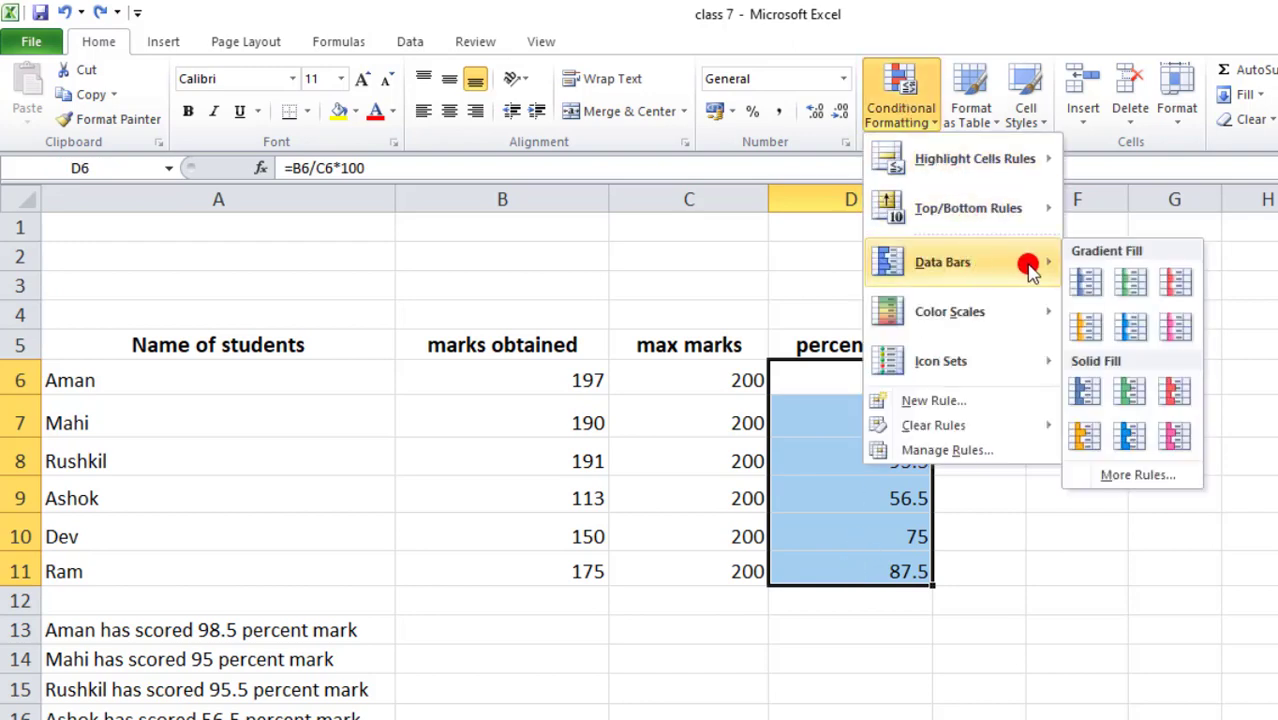
left_click(1178, 283)
left_click(840, 380)
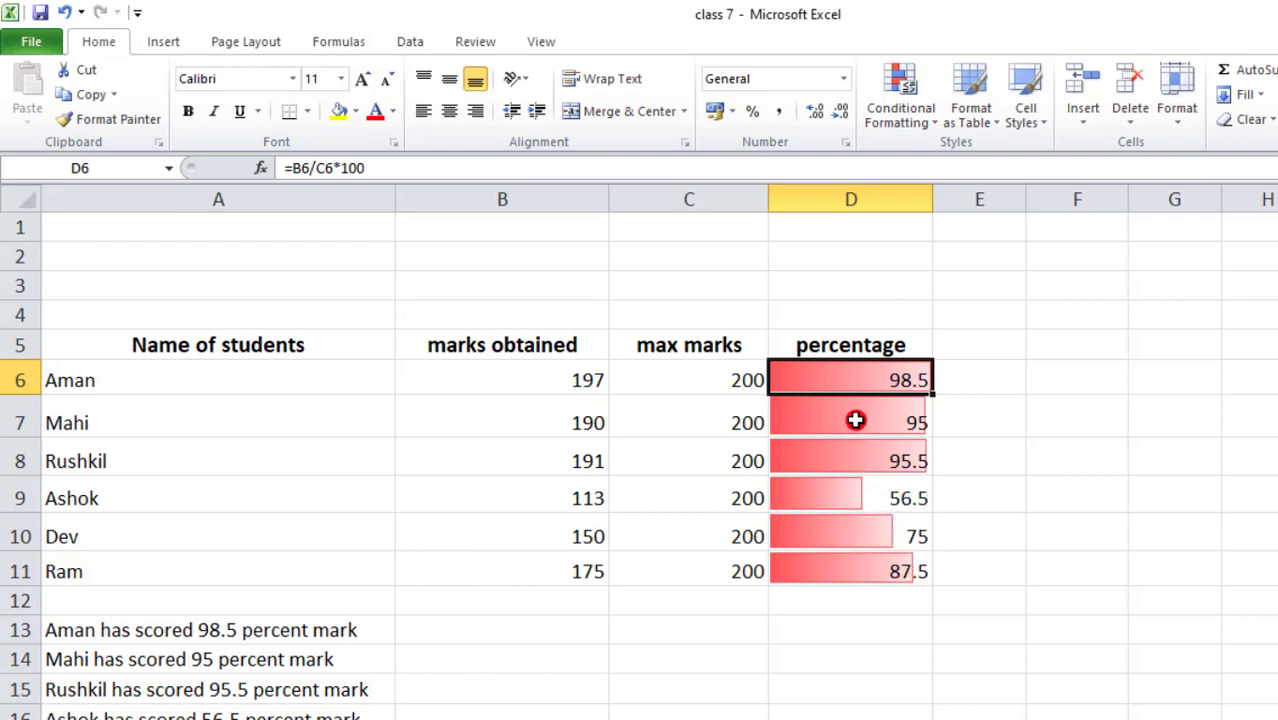
left_click_drag(861, 378, 862, 566)
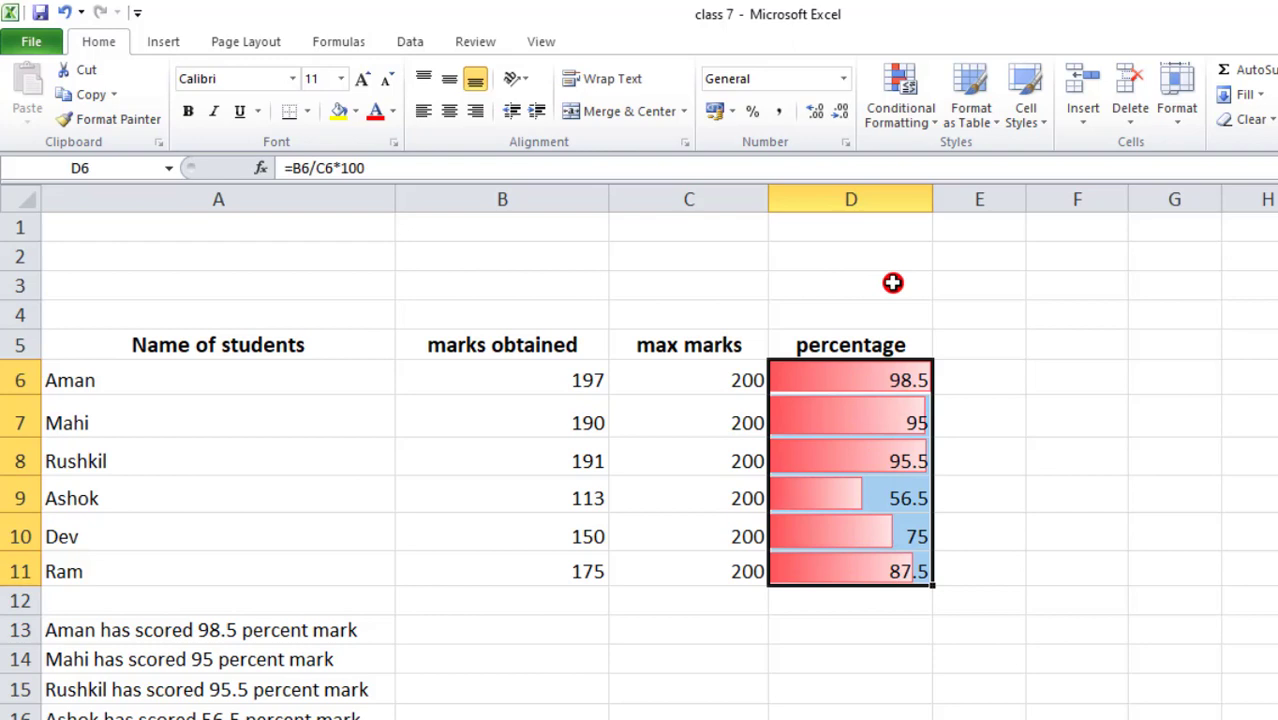
- Swap the percentage data bars for the 3 Arrows (Colored) directional icon set
left_click(905, 122)
mouse_move(959, 270)
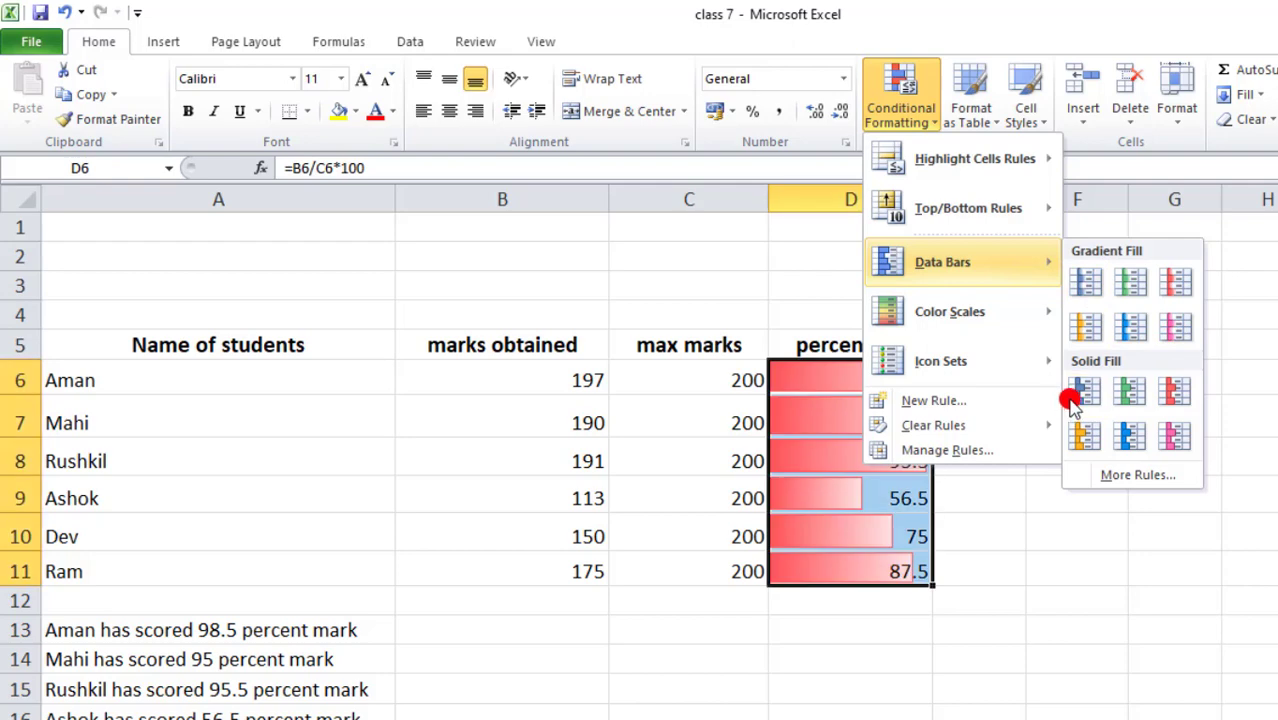
mouse_move(1010, 312)
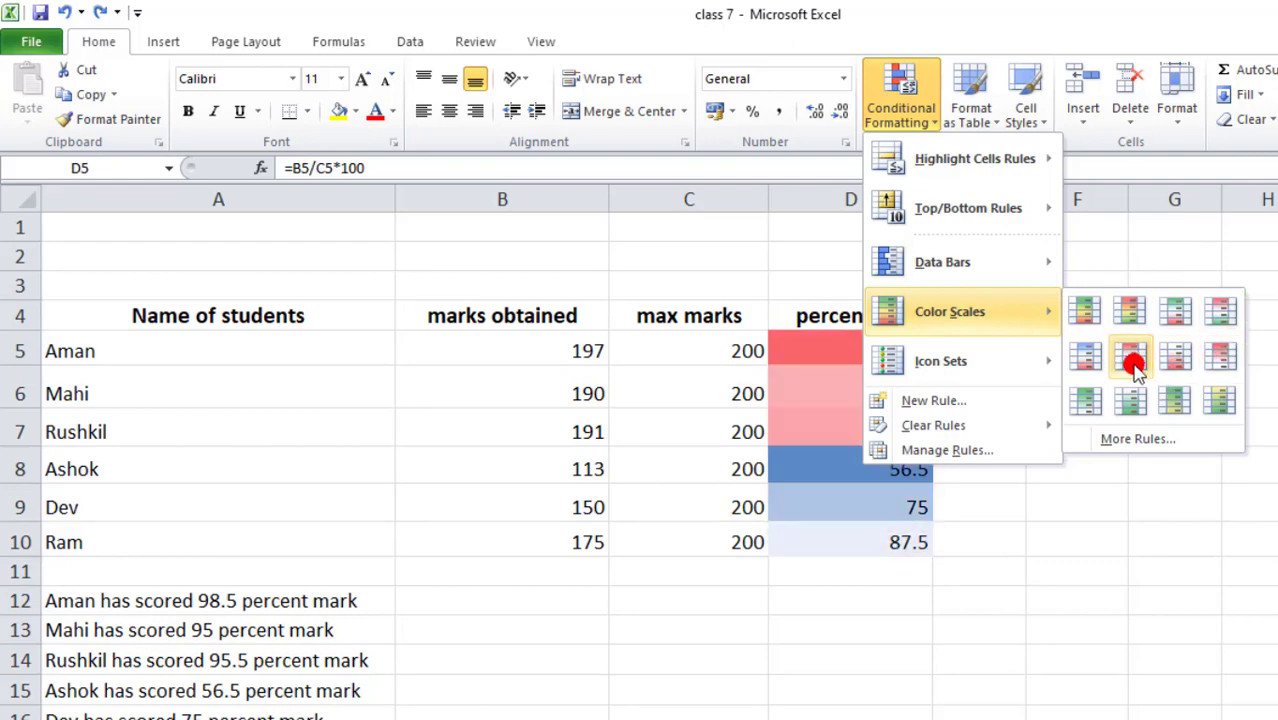
mouse_move(940, 362)
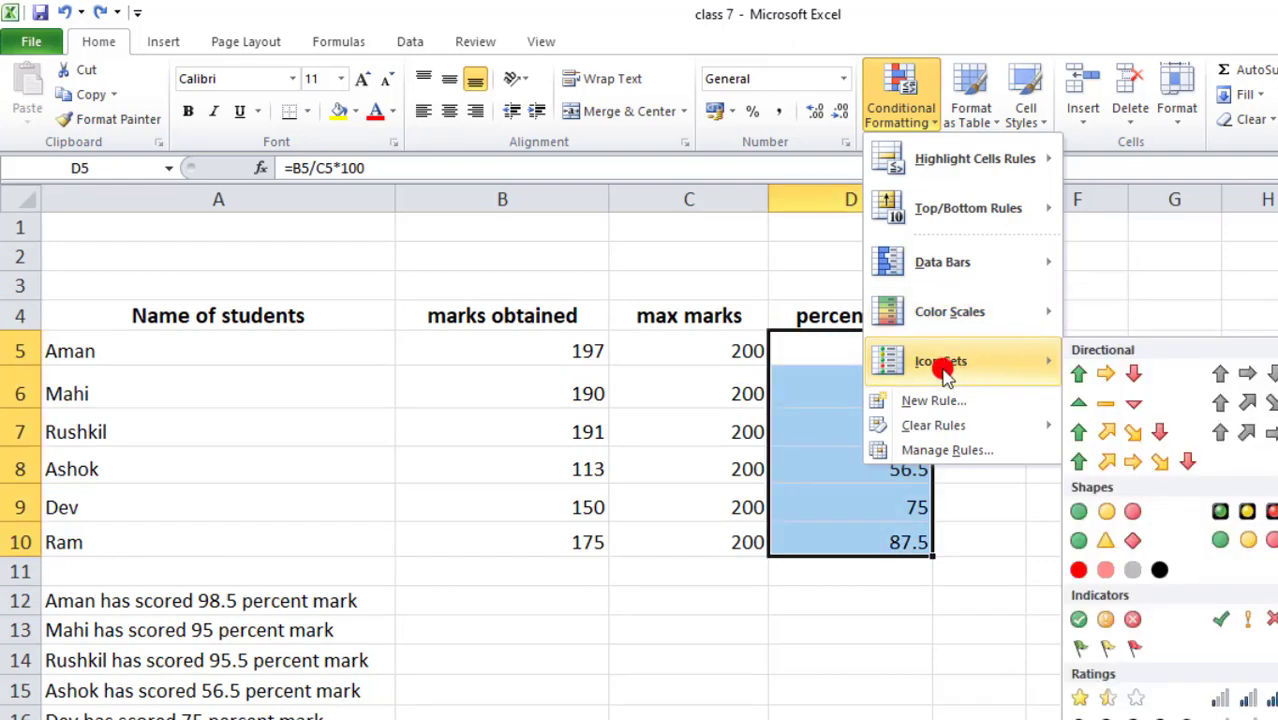
left_click(1110, 373)
left_click(779, 355)
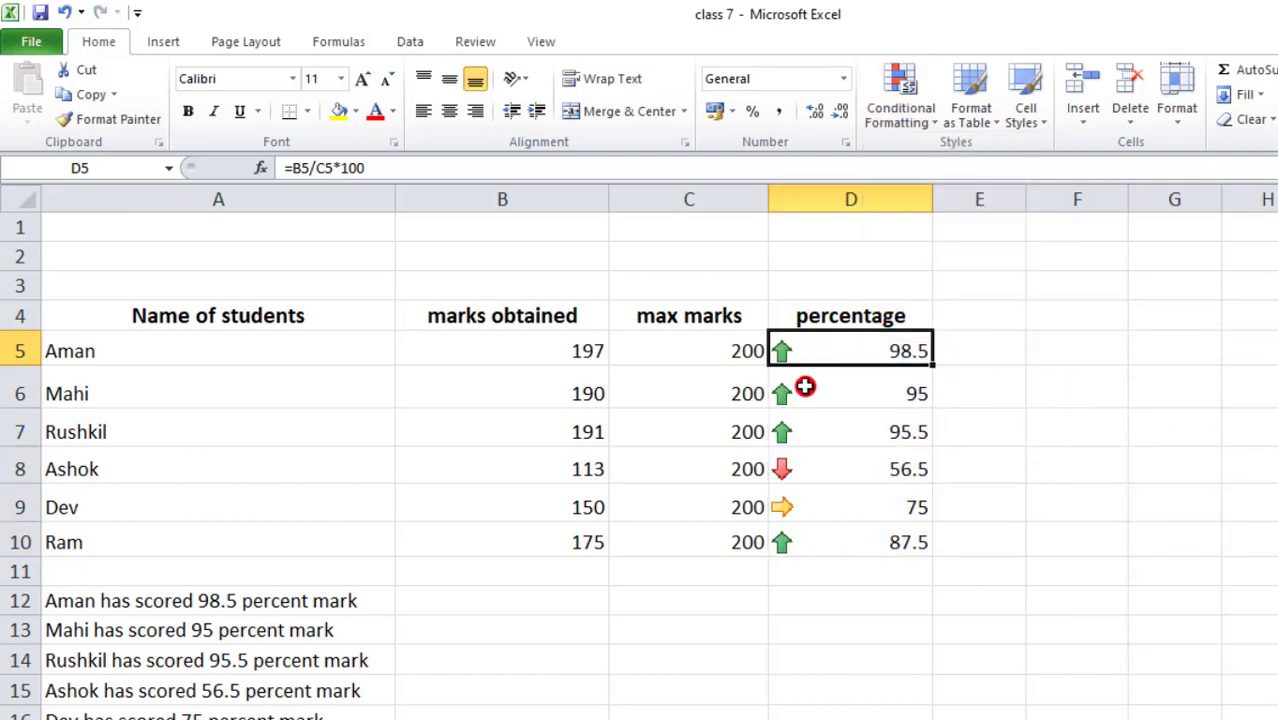
left_click(805, 390)
left_click(811, 435)
left_click(805, 470)
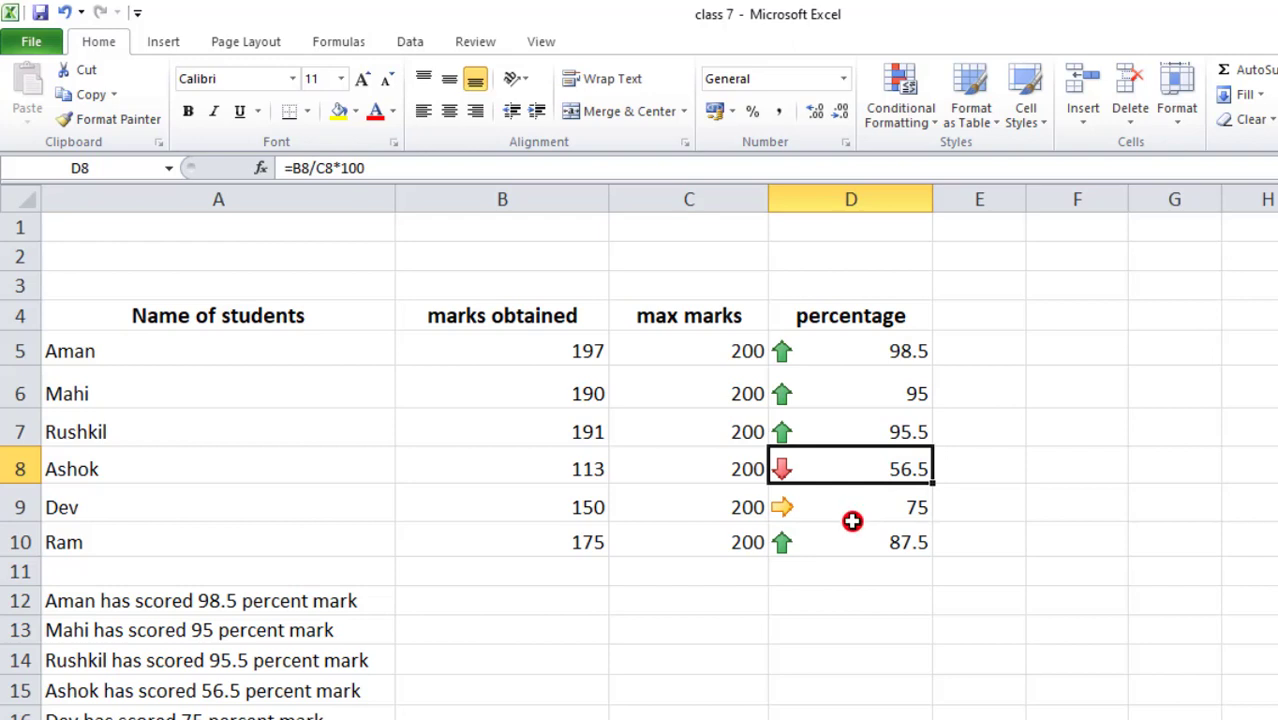
left_click(905, 115)
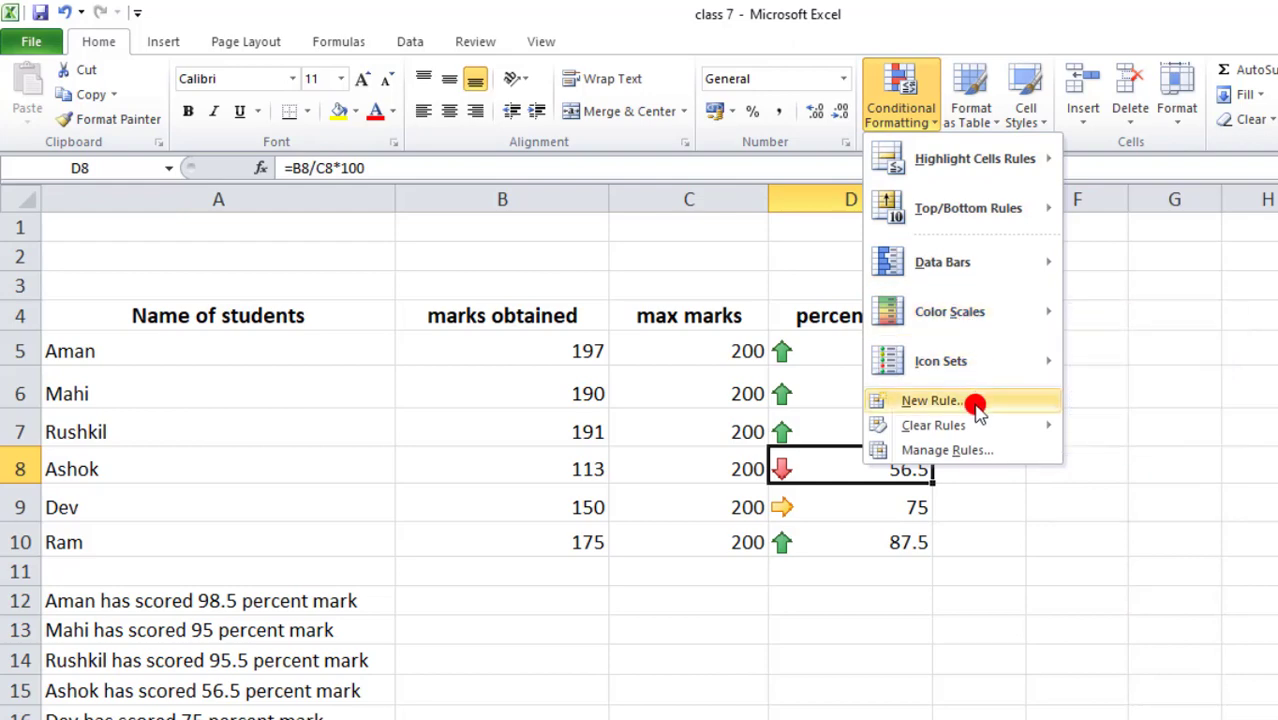
mouse_move(975, 428)
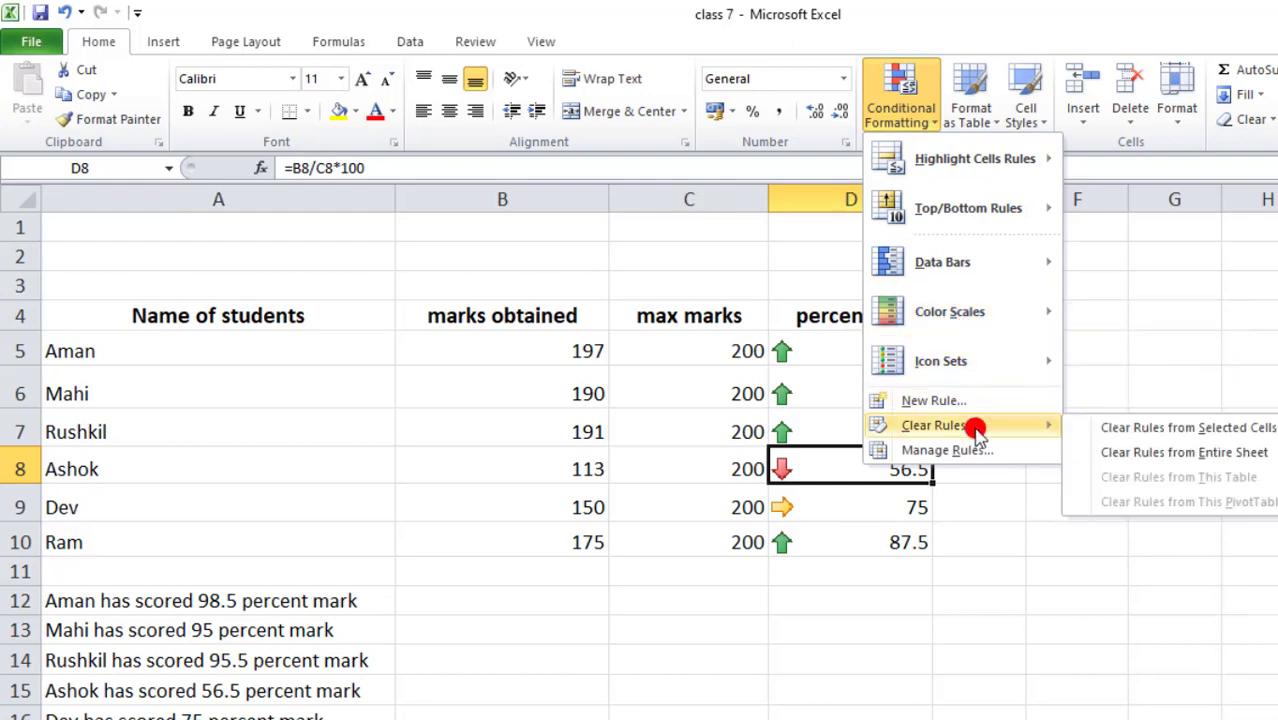
left_click(987, 507)
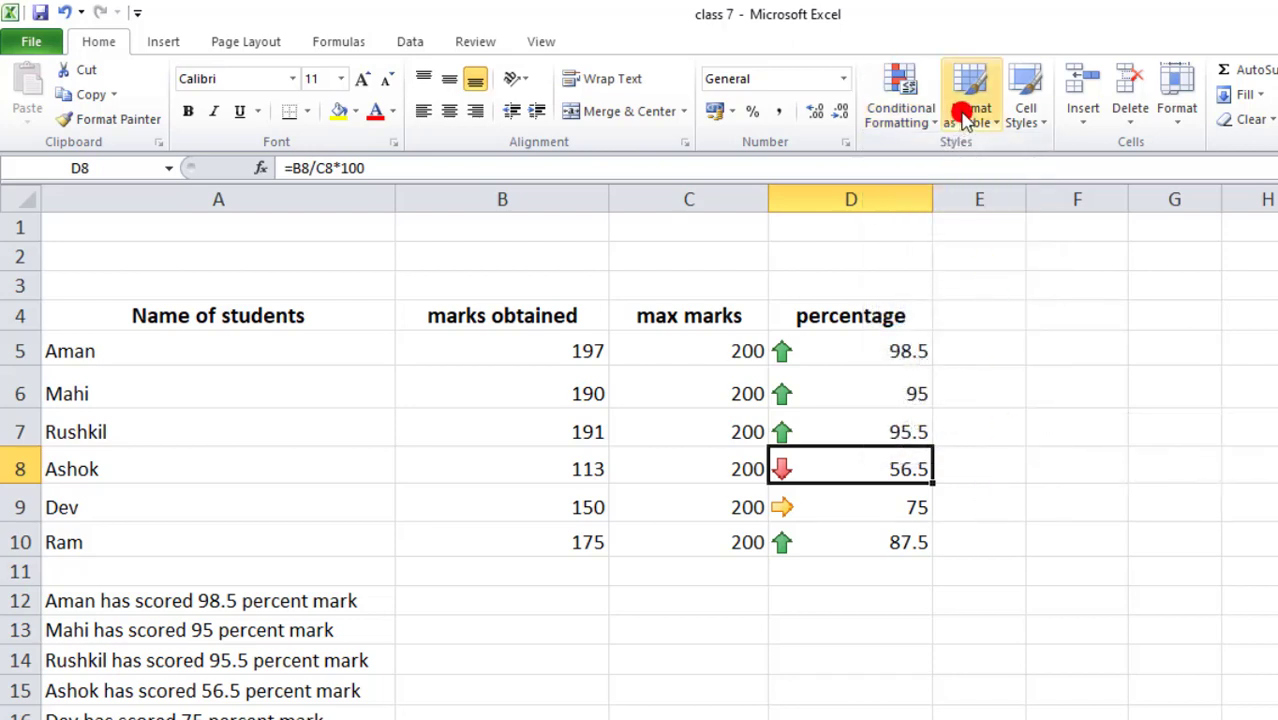
- Format A4:D10 as a red-styled table with headers, creating Table1
left_click(1155, 487)
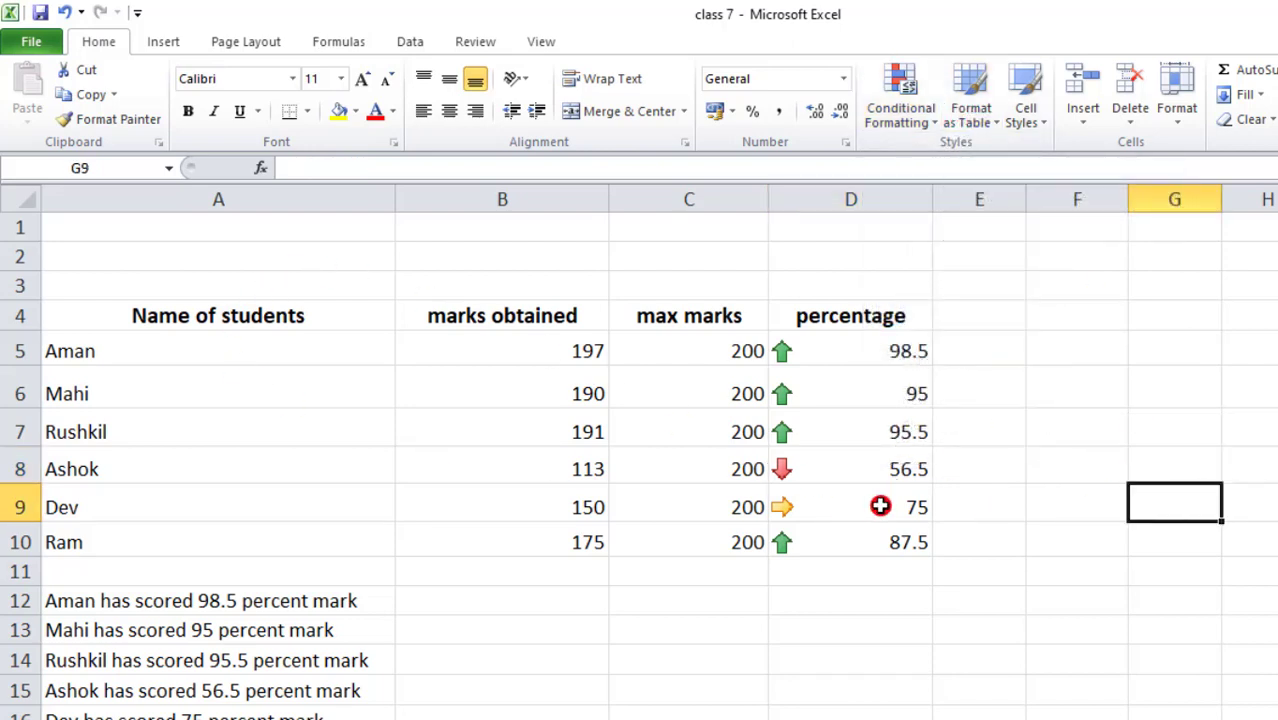
left_click_drag(232, 316, 876, 535)
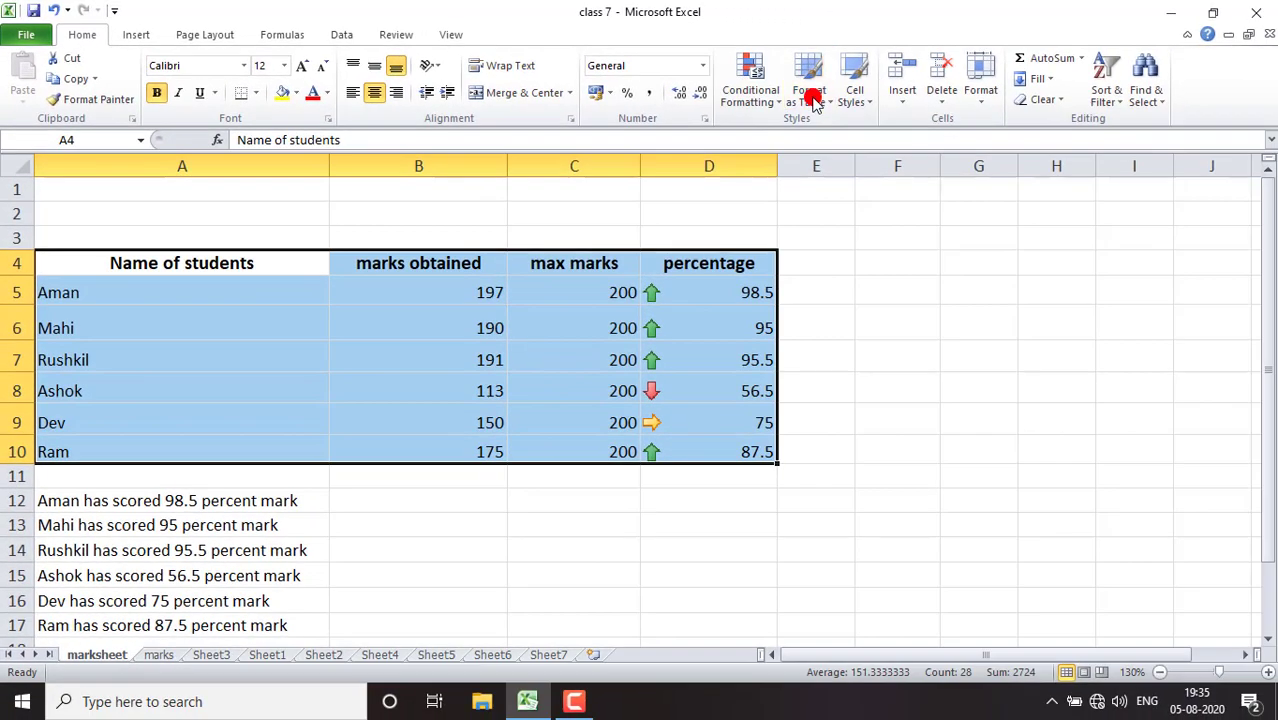
left_click(812, 96)
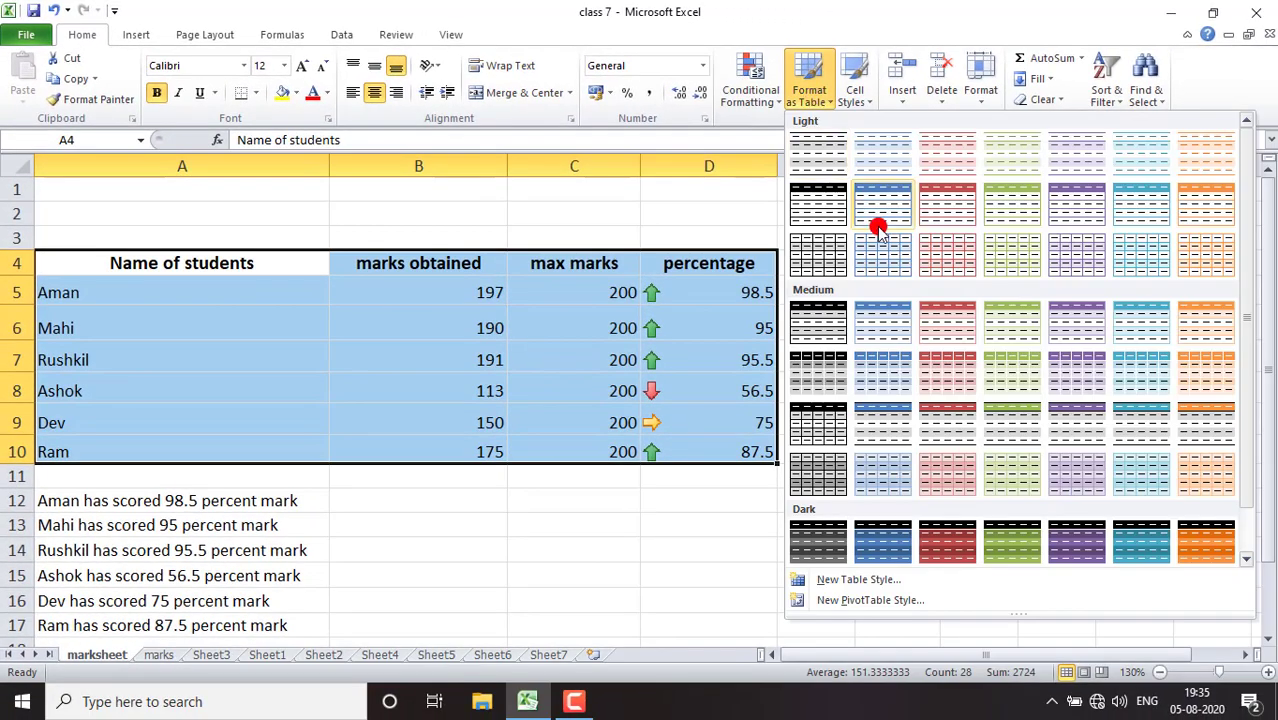
left_click(936, 211)
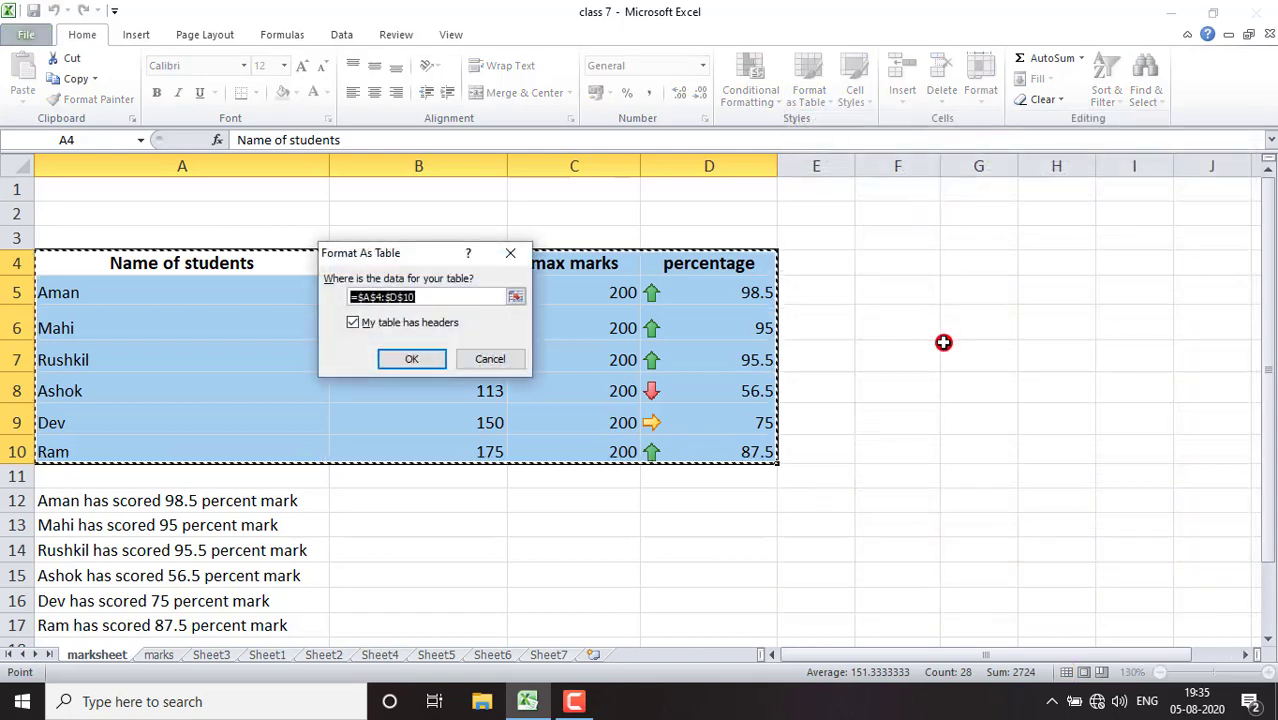
left_click(411, 356)
left_click(965, 354)
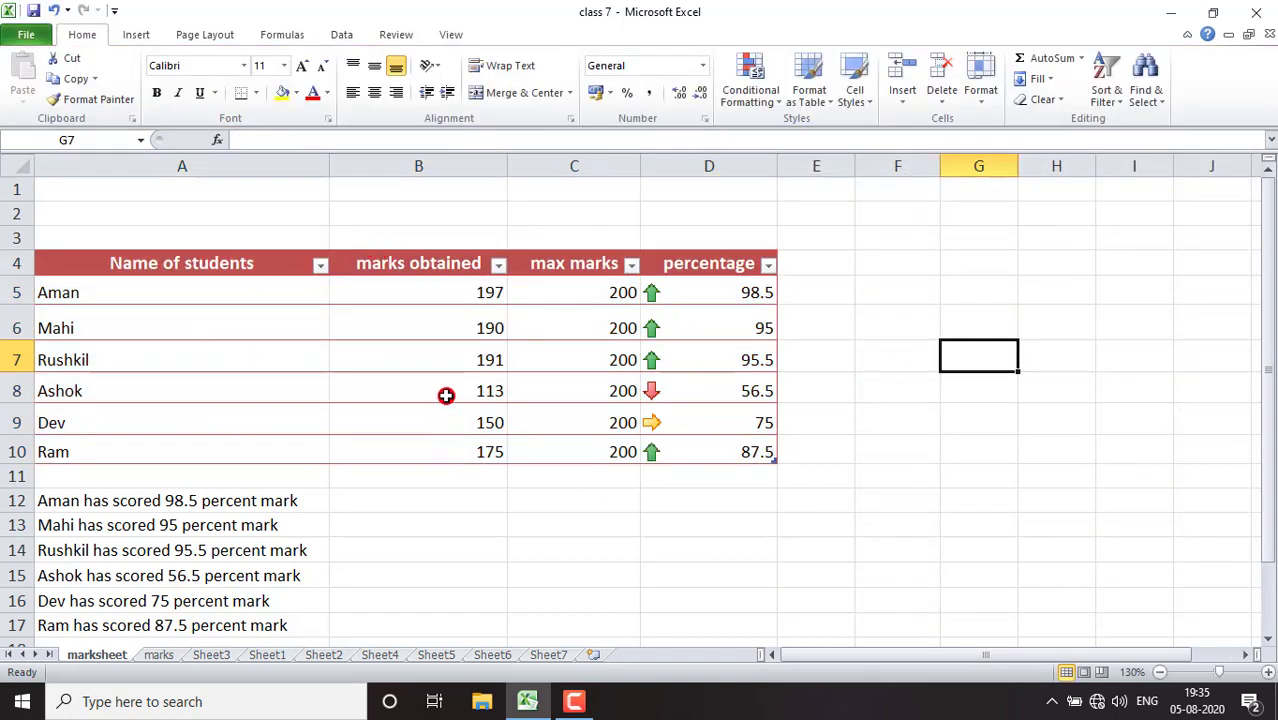
- Give the header row A4:D4 the purple Accent4 cell style
left_click(855, 90)
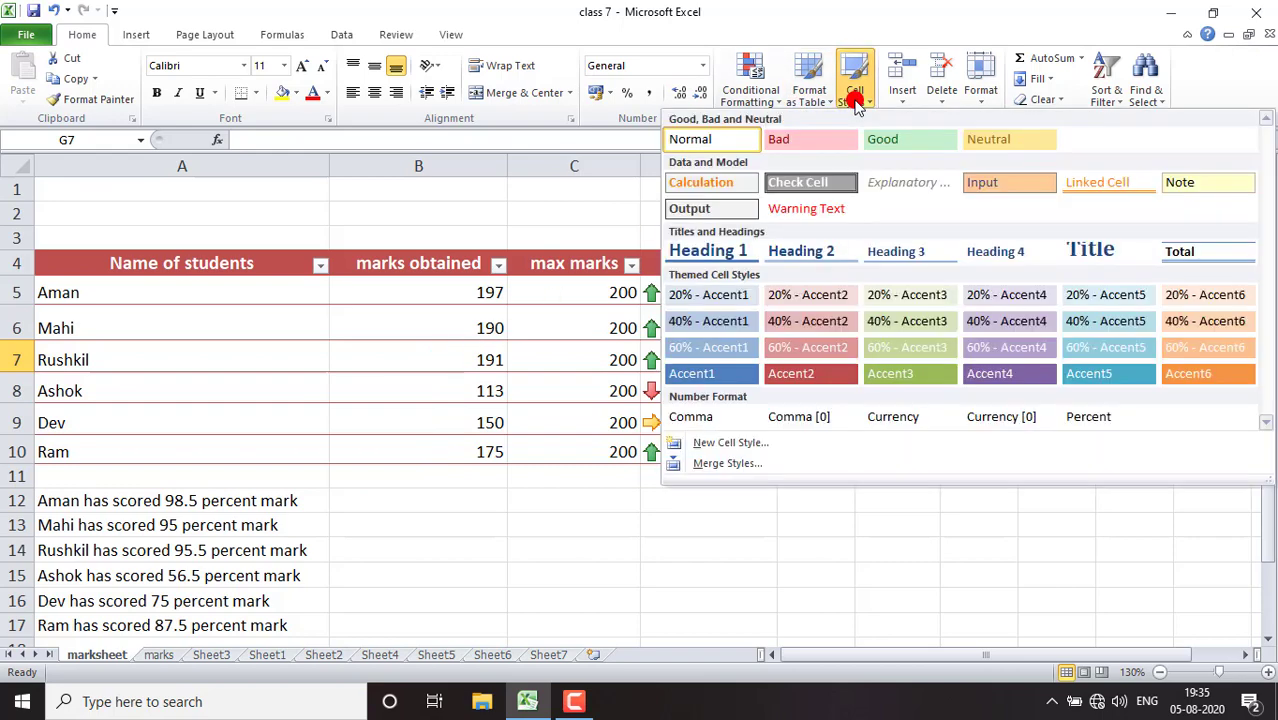
left_click(495, 232)
left_click_drag(200, 262, 748, 270)
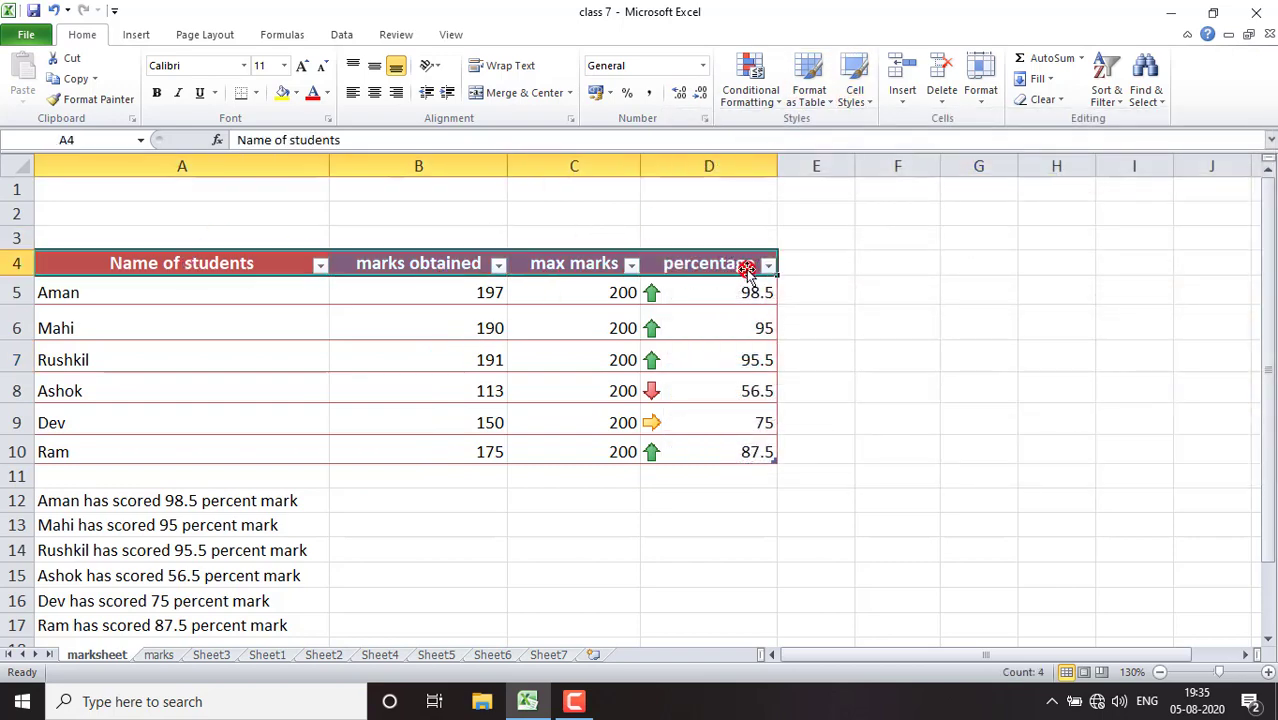
left_click(855, 90)
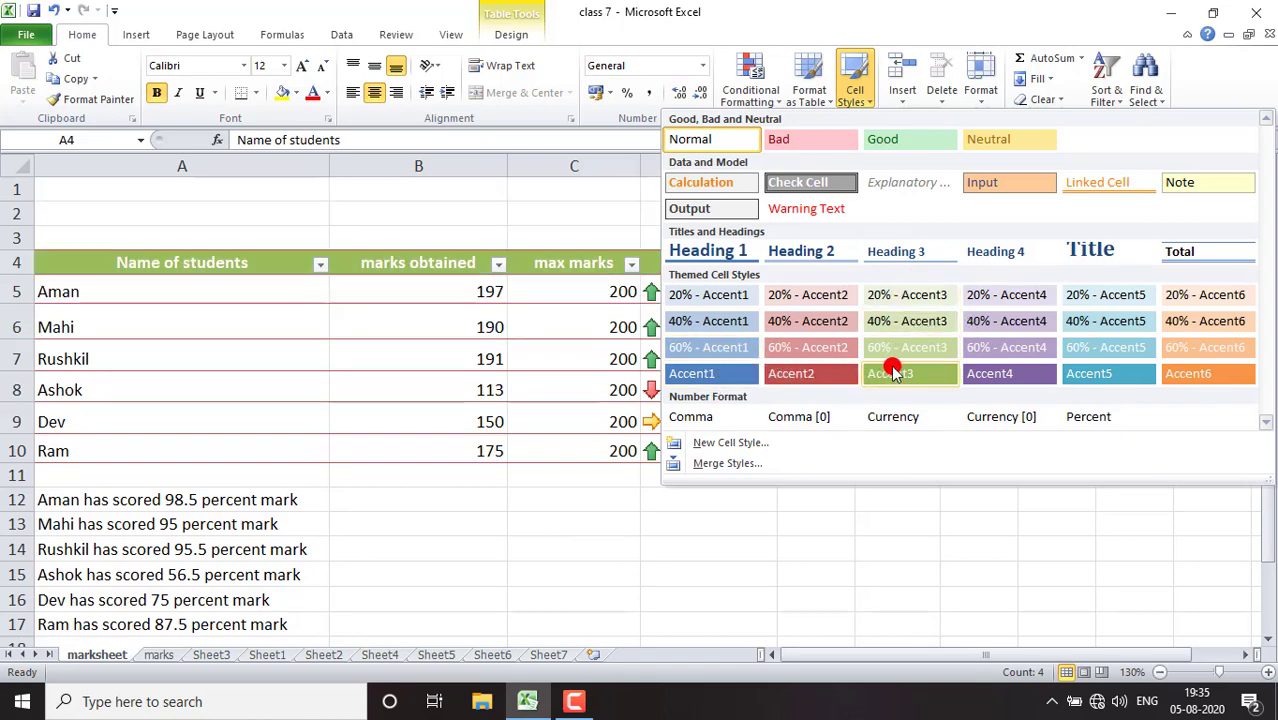
left_click(993, 374)
- Style row A5:D5 with 60% - Accent3 (light green) and row A6:D6 with Accent4 (purple)
left_click_drag(268, 290, 656, 289)
left_click(855, 95)
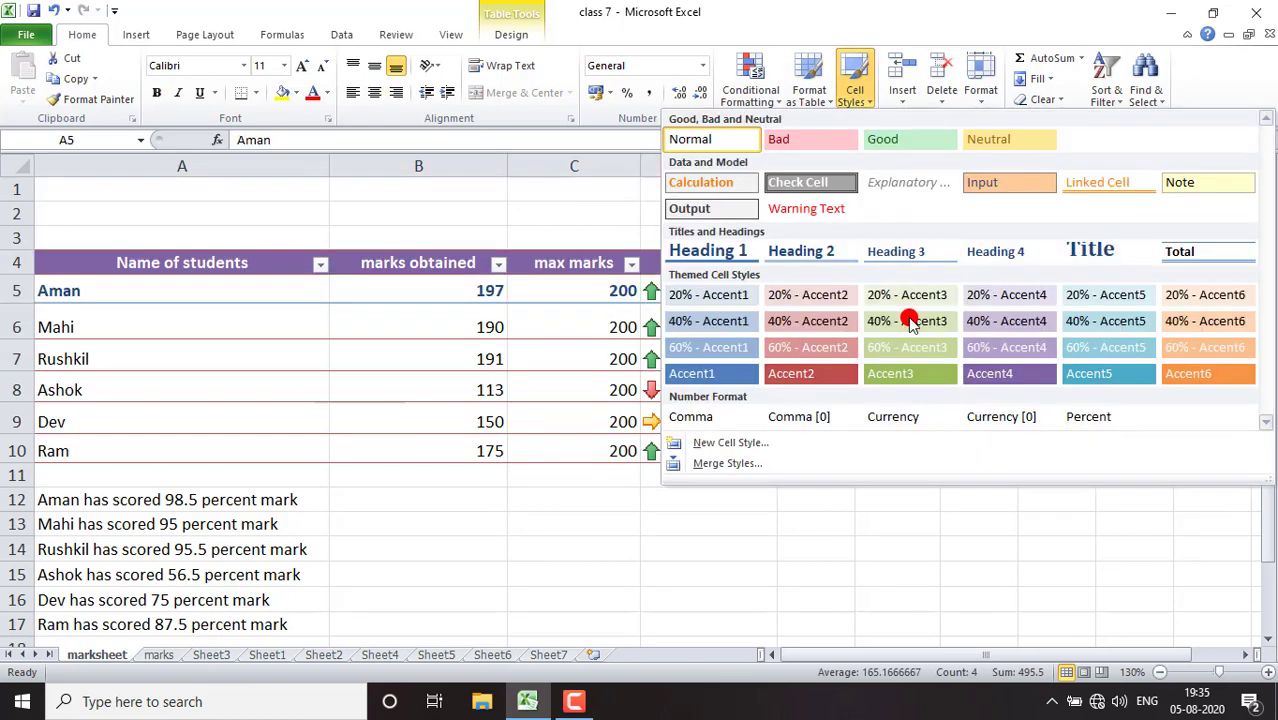
left_click(910, 357)
left_click_drag(152, 312, 745, 328)
left_click(855, 95)
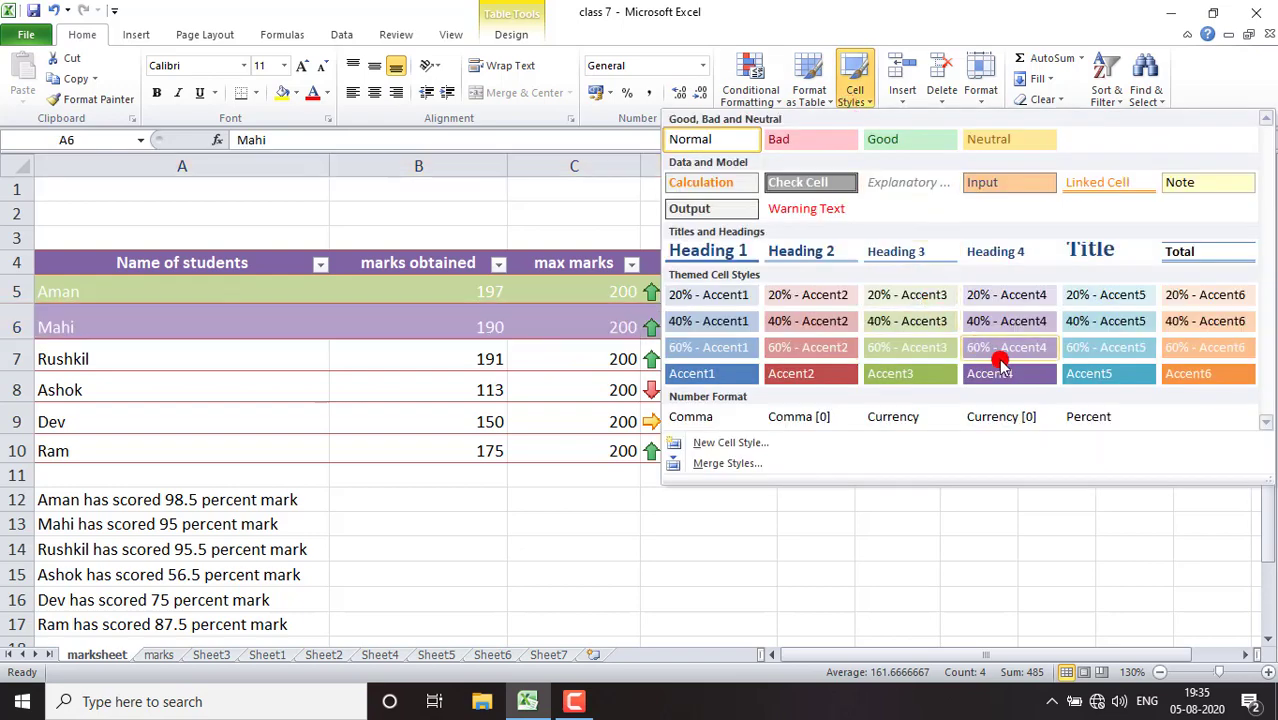
left_click(1001, 371)
left_click(1025, 448)
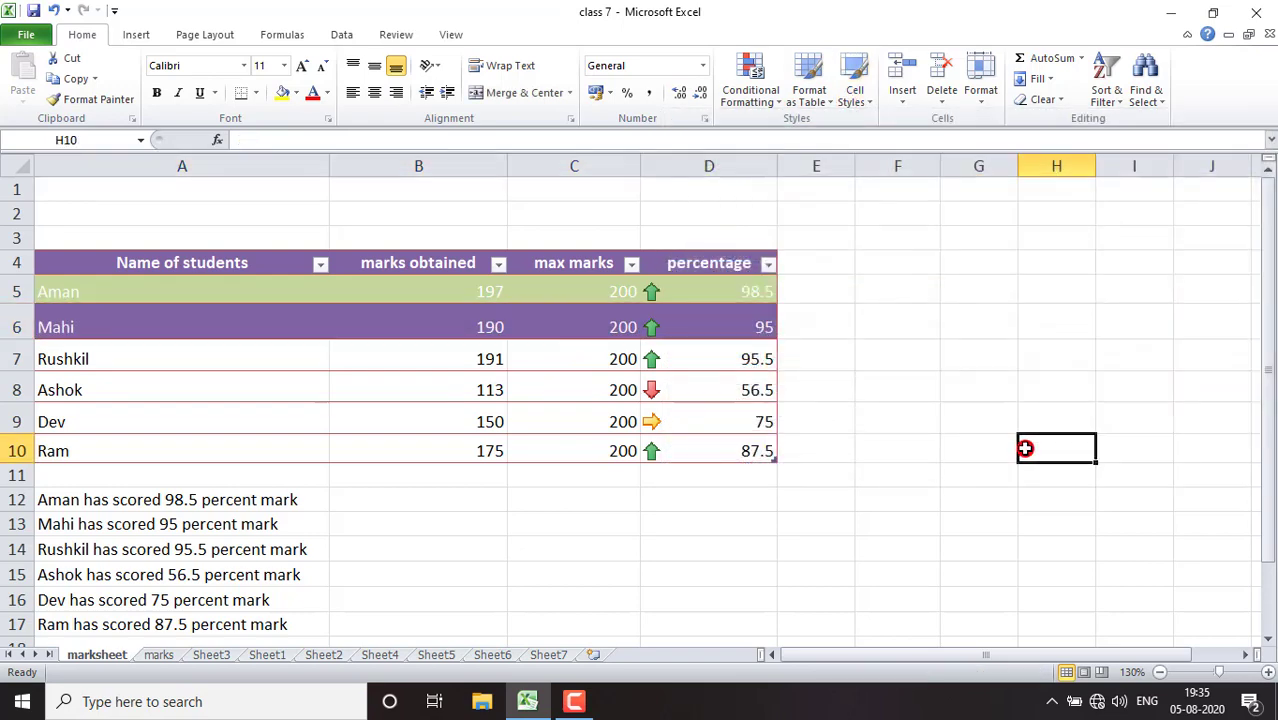